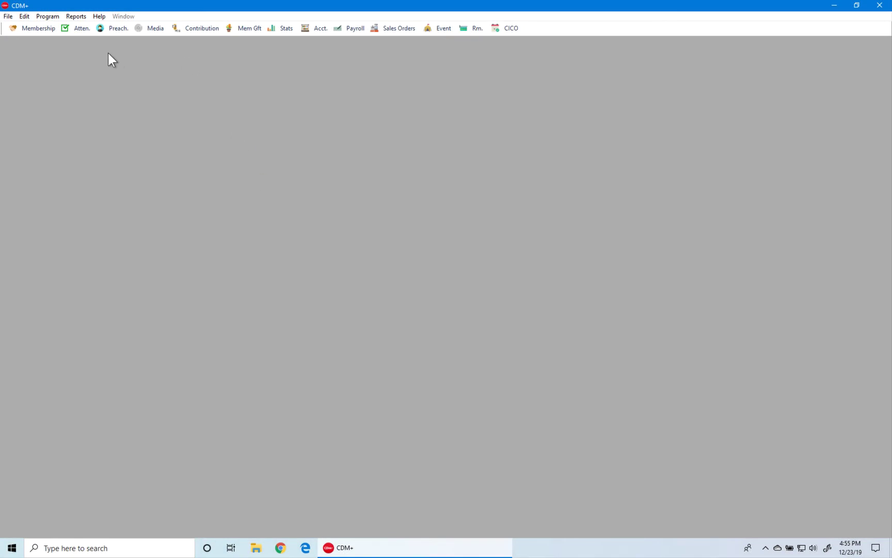
- Open Payer Records from the Payroll section of the Program menu
click(51, 17)
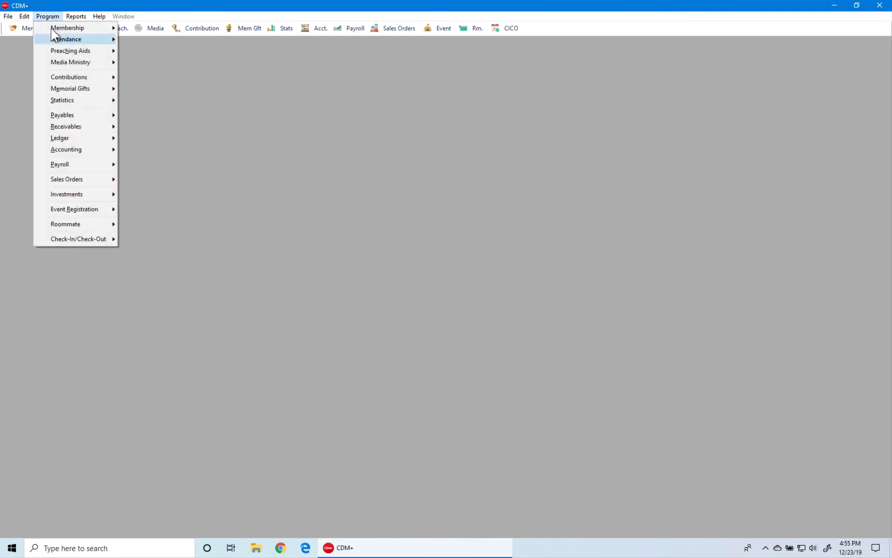
mouse_move(82, 167)
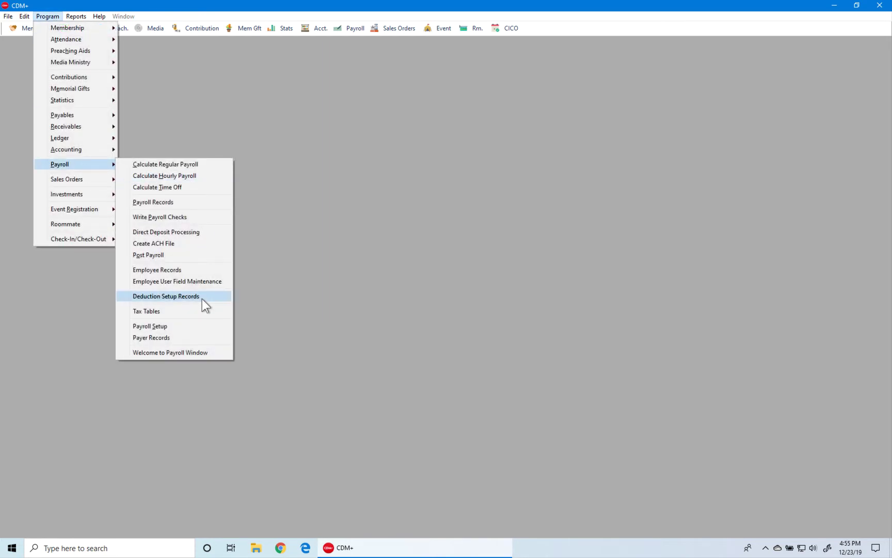
click(195, 340)
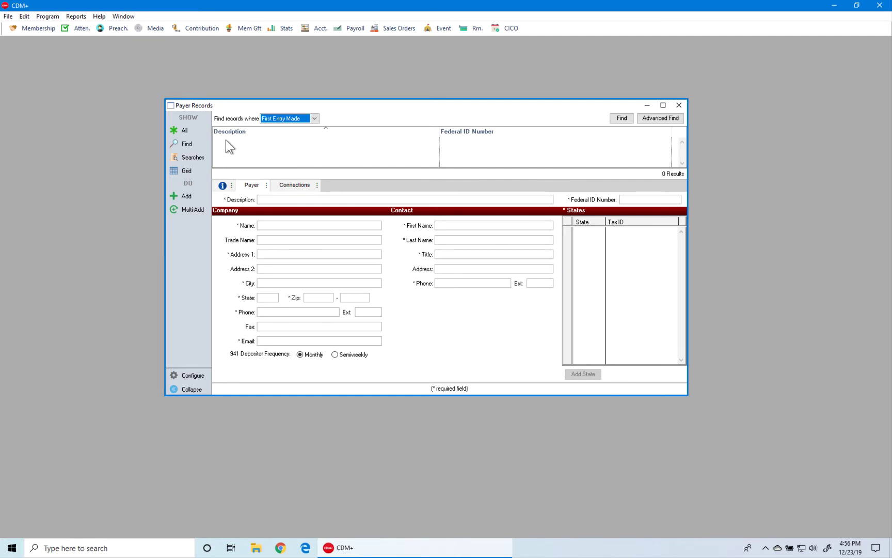
- Show all payer records to review First Community Church with its KY state entry, then close the window
click(181, 130)
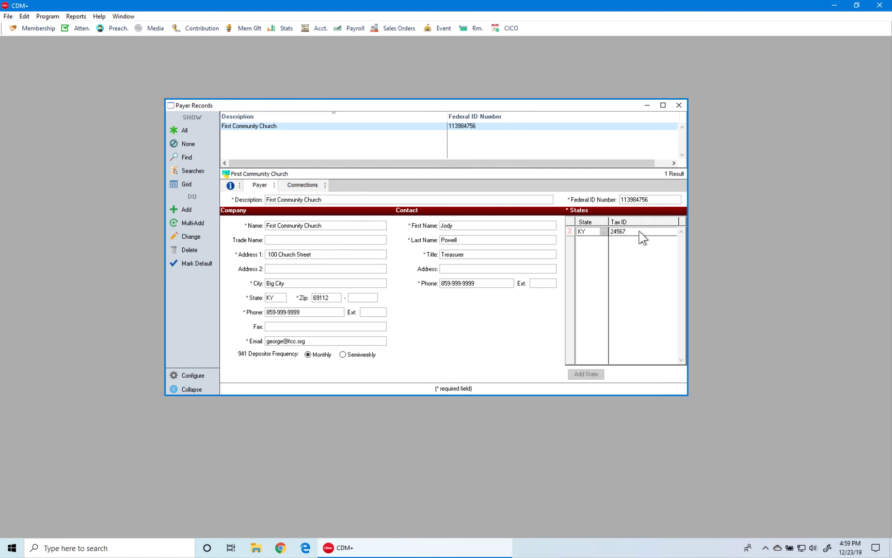
click(679, 105)
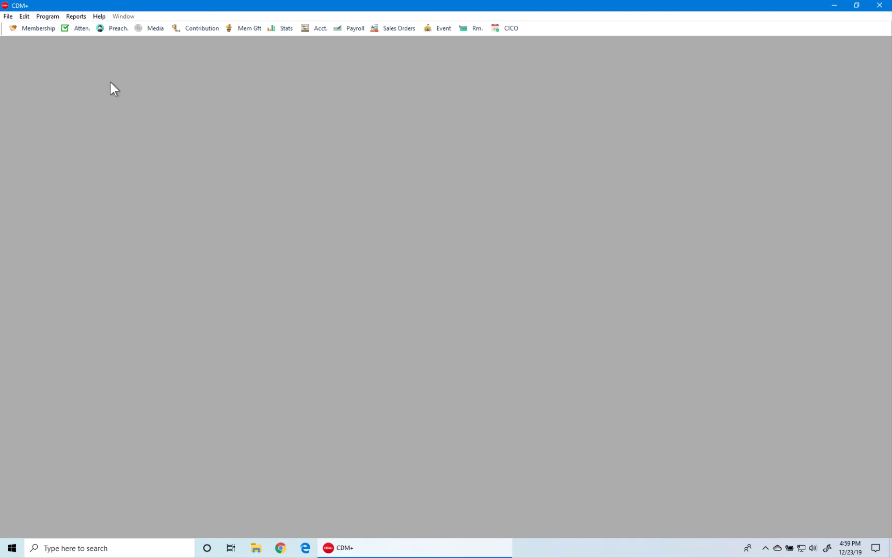
- Open Deduction Setup Records from the Payroll section of the Program menu
click(52, 17)
mouse_move(62, 165)
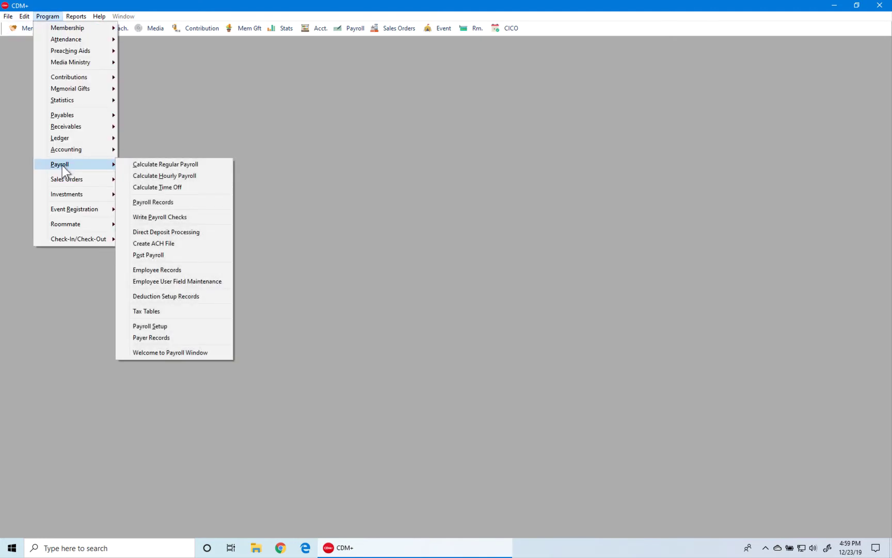
click(156, 296)
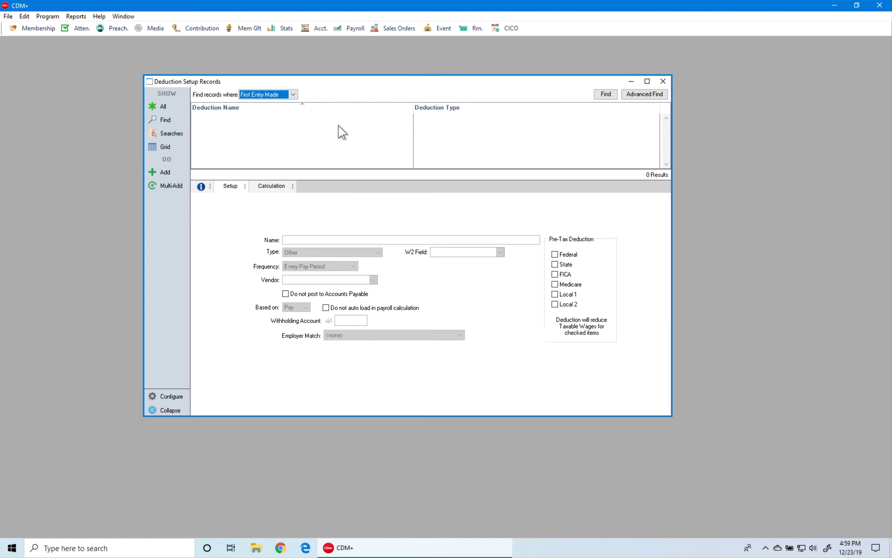
- List all 35 deductions, compare 403B Contribution with Clark County Tax, and reselect 403B Contribution
click(172, 108)
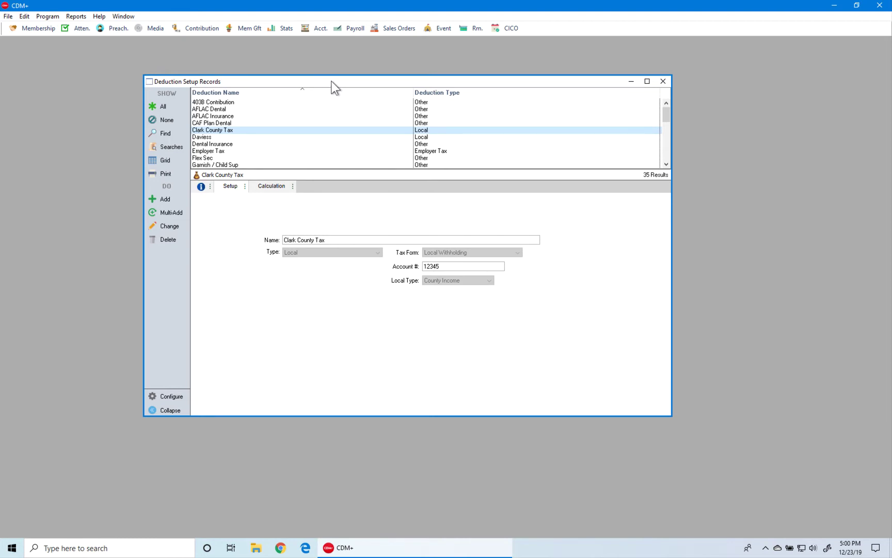
click(241, 102)
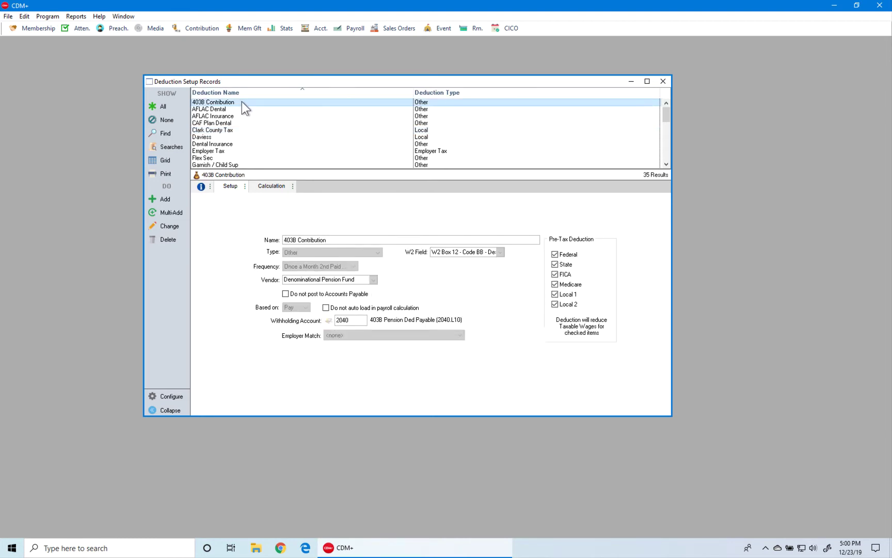
click(242, 130)
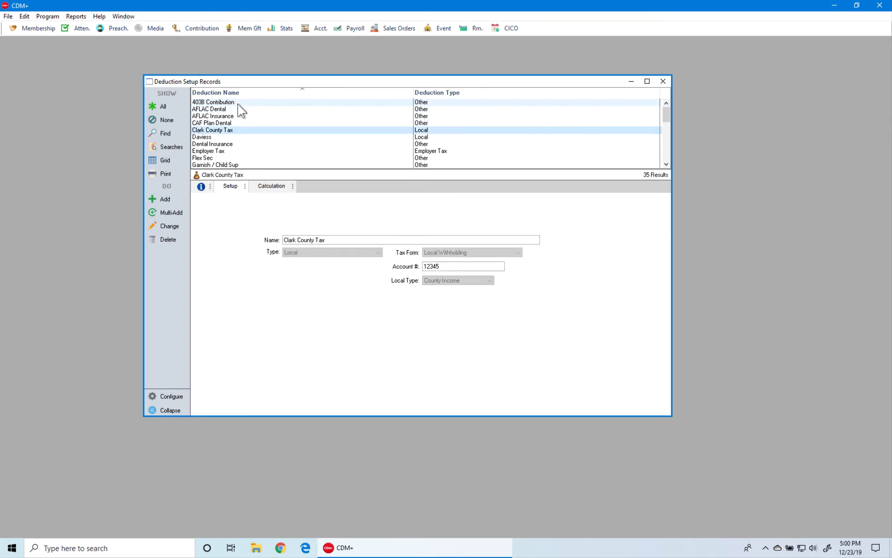
click(238, 102)
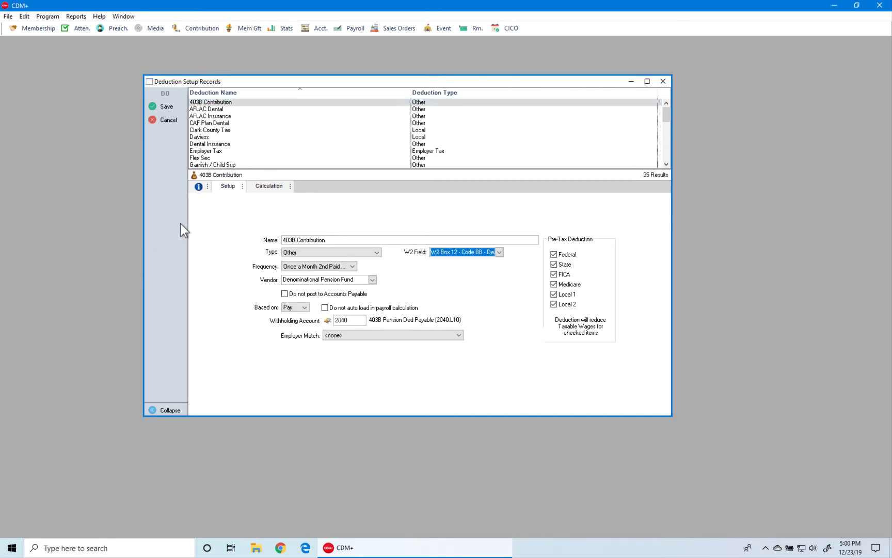
- Set the 403B Contribution W2 field to W2 Box 12 - Code BB and save
click(499, 252)
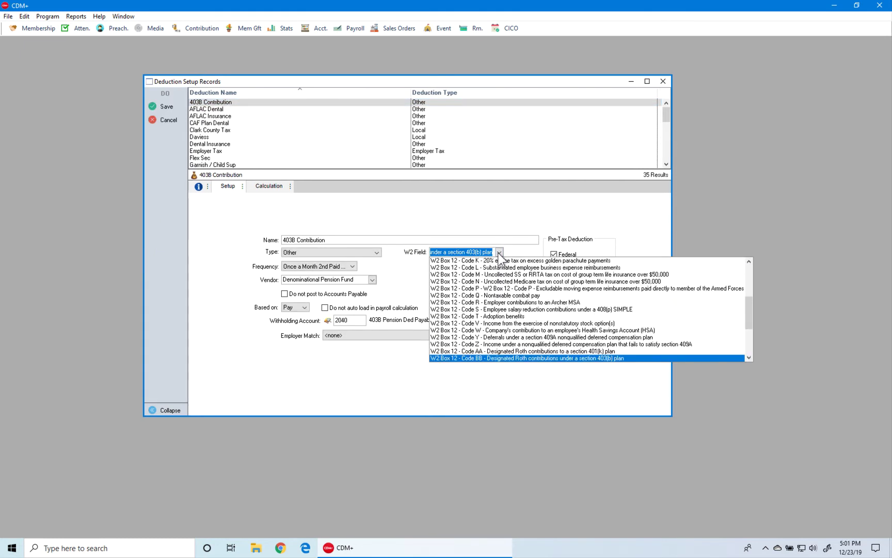
scroll(513, 313, up, 5)
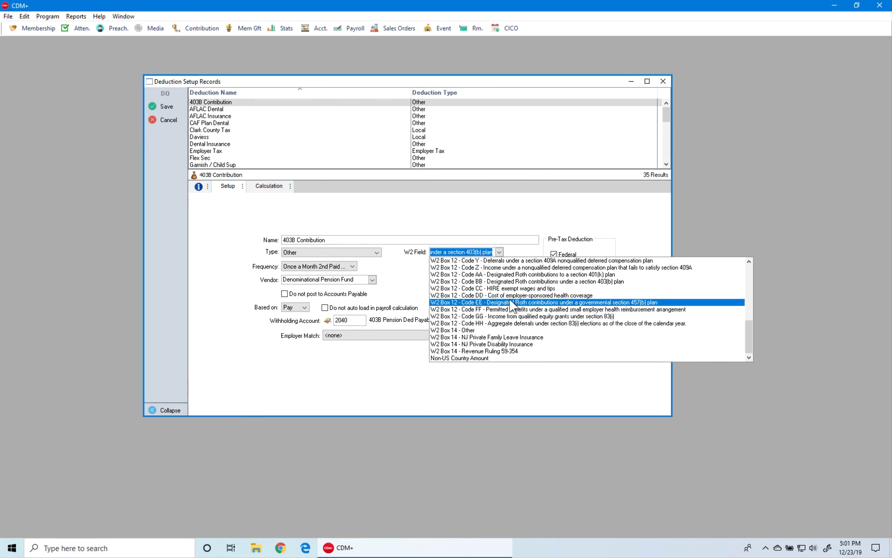
click(504, 281)
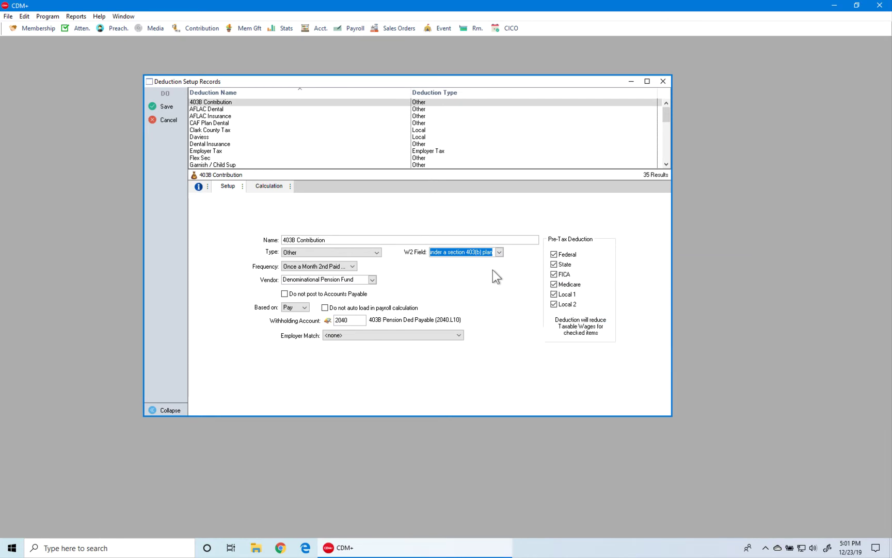
click(166, 107)
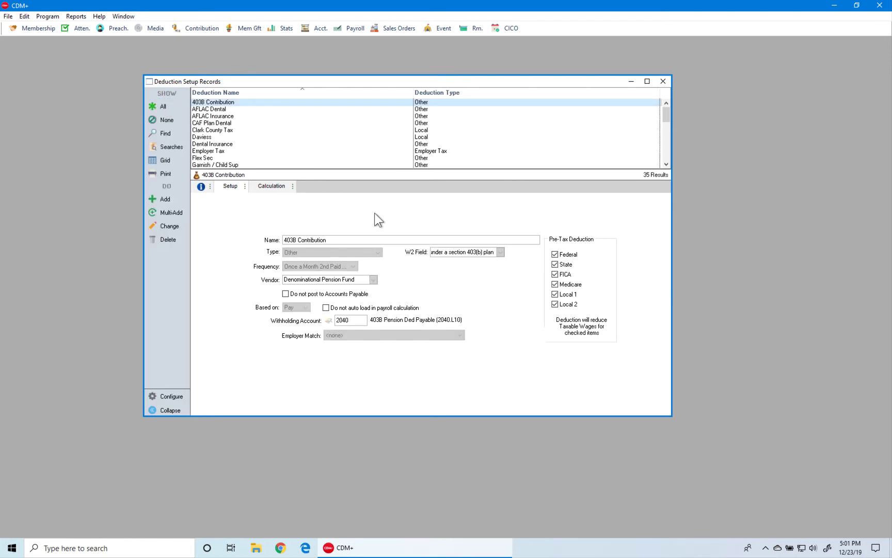
- Select Clark County Tax to show its Local type, Local Withholding, County Income setup
click(235, 129)
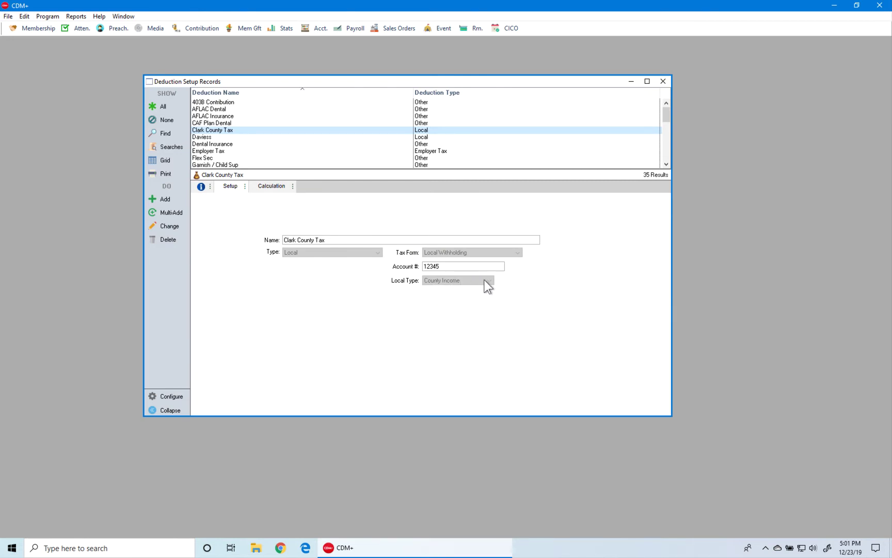
click(156, 225)
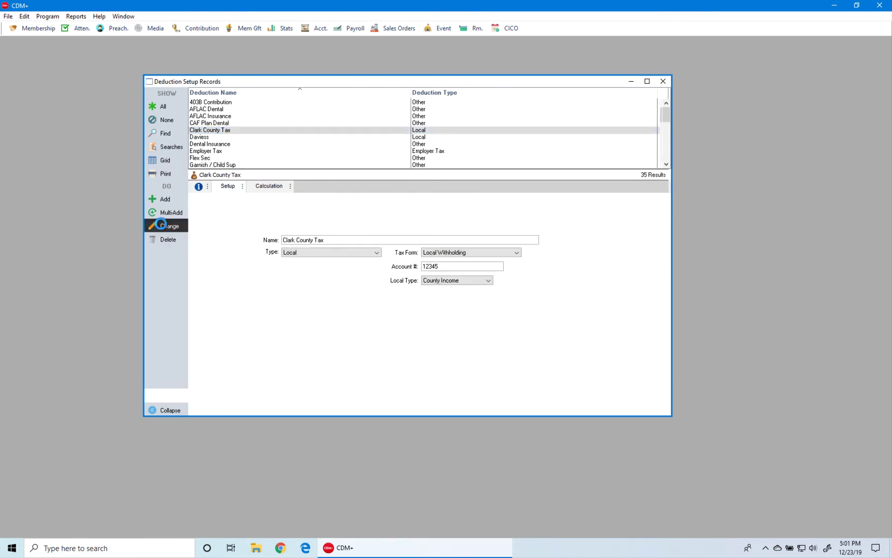
click(517, 252)
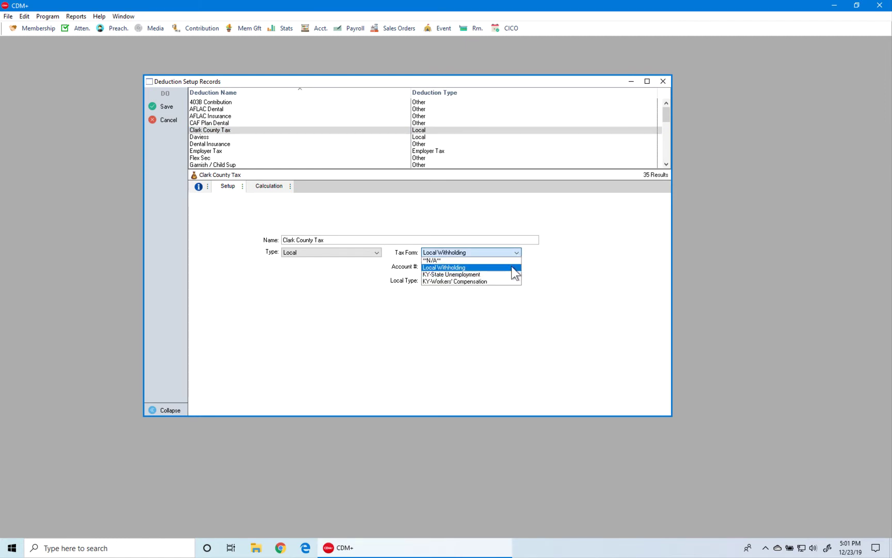
click(512, 267)
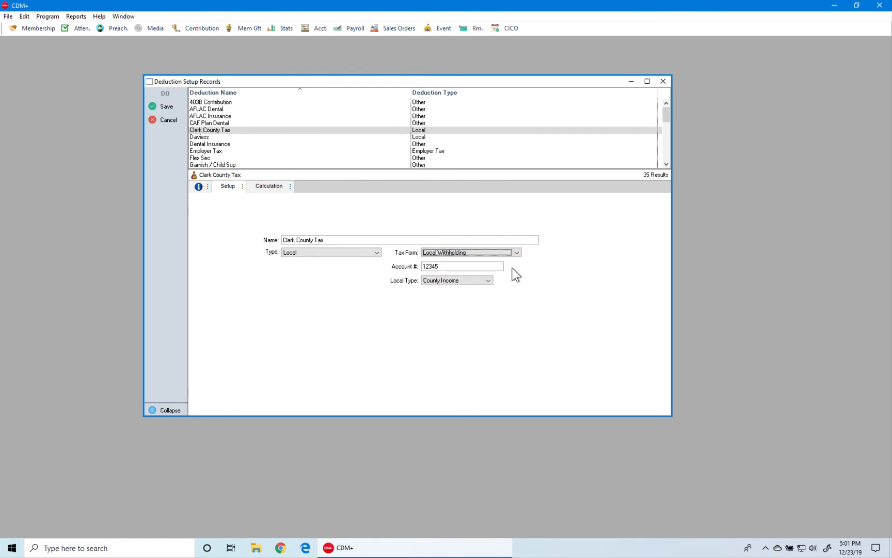
click(488, 279)
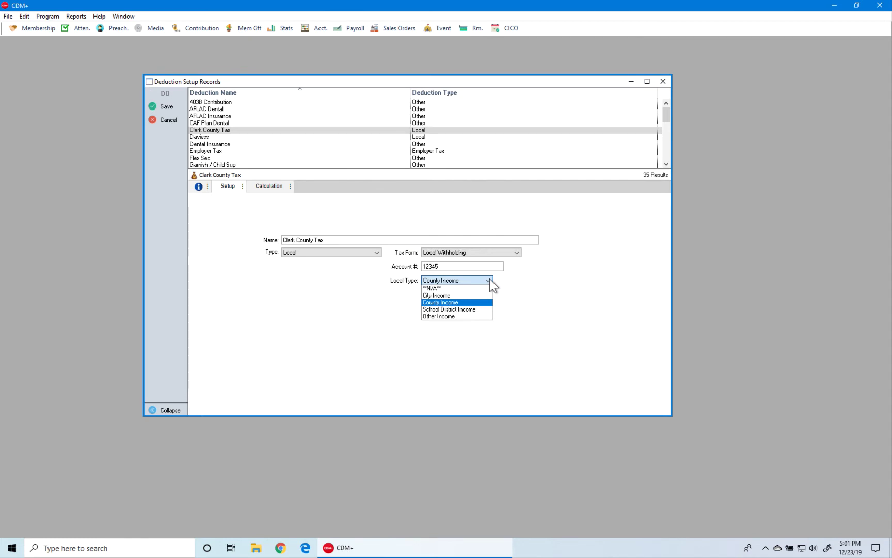
click(489, 280)
click(489, 279)
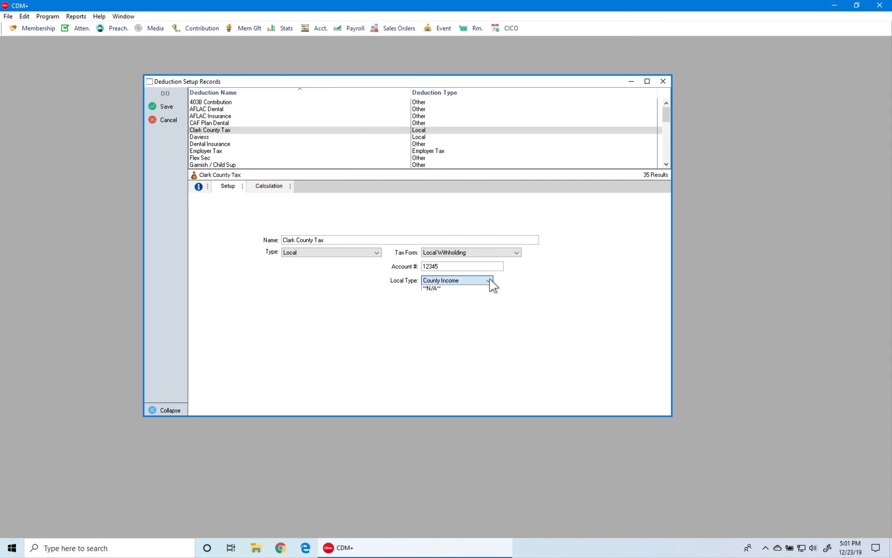
click(489, 279)
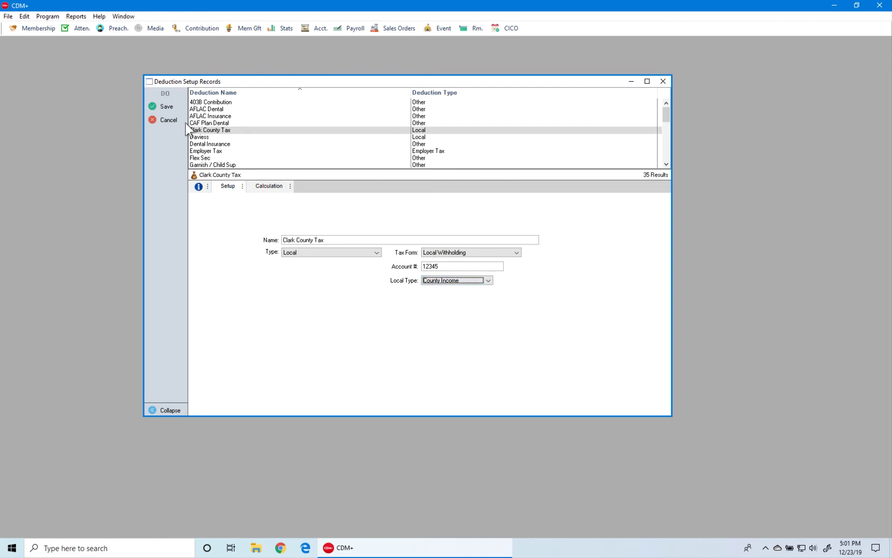
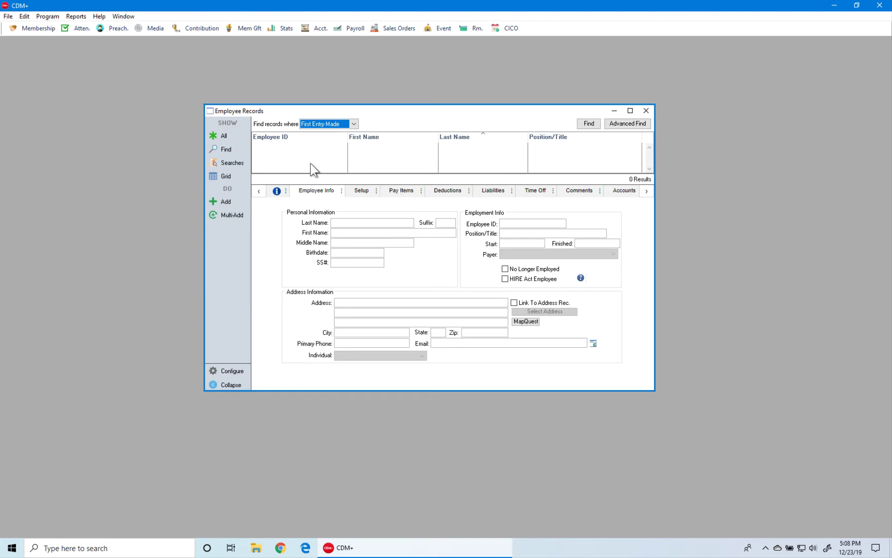
- Show all 14 employee records and view the Senior Minister's tax setup and pay items
click(236, 136)
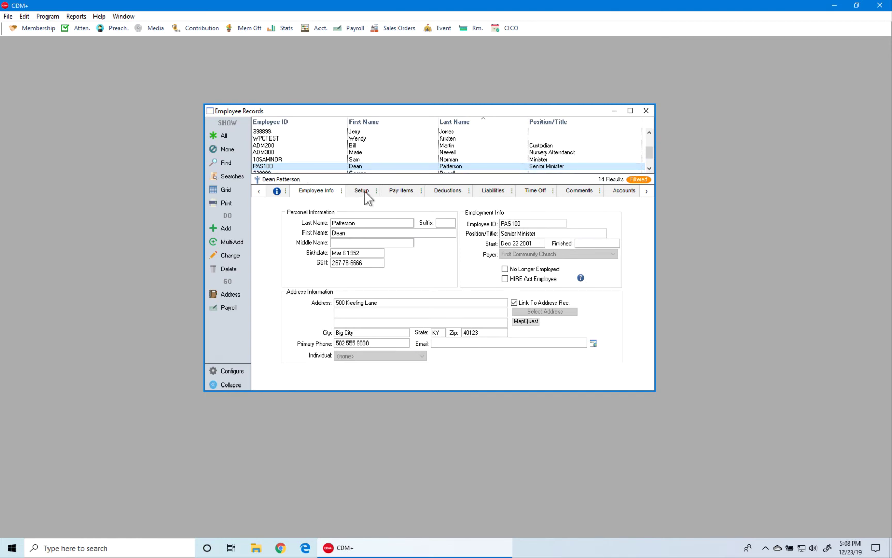
click(361, 191)
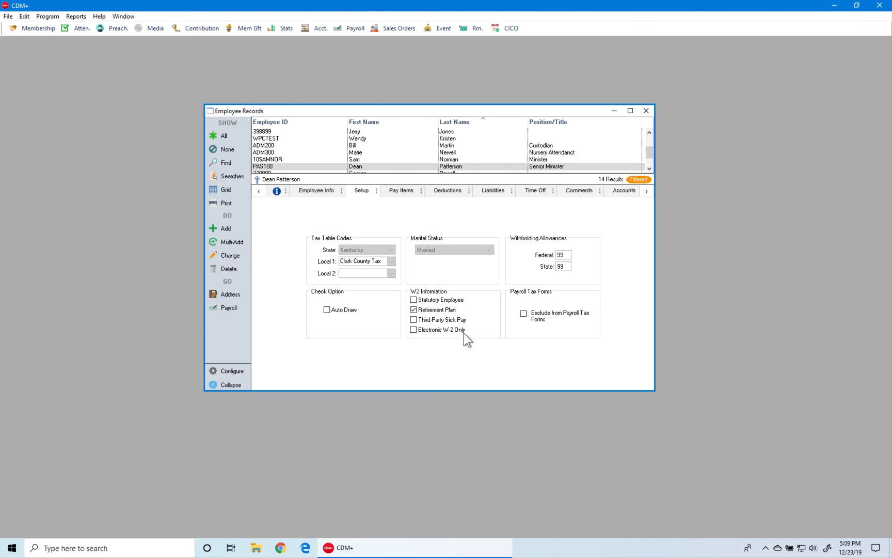
click(405, 191)
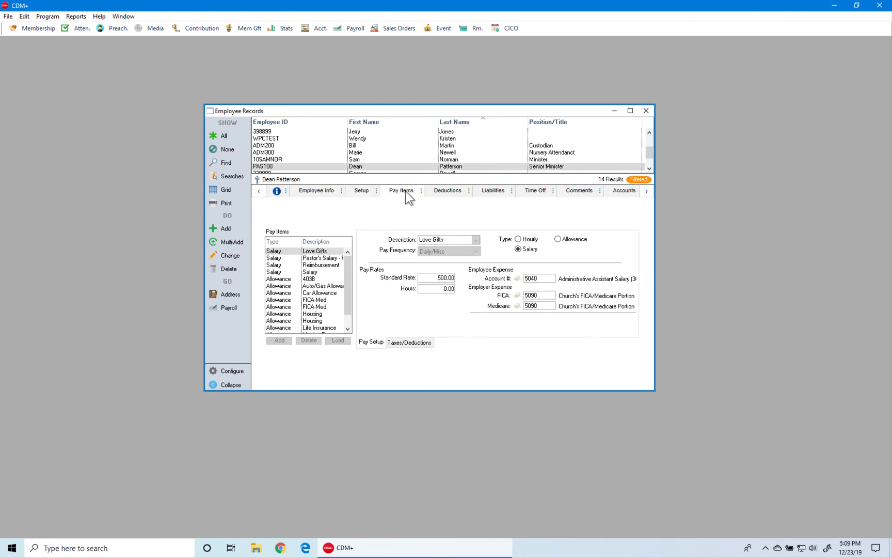
- Select the Housing allowance item in the Senior Minister's Pay Items list
click(320, 320)
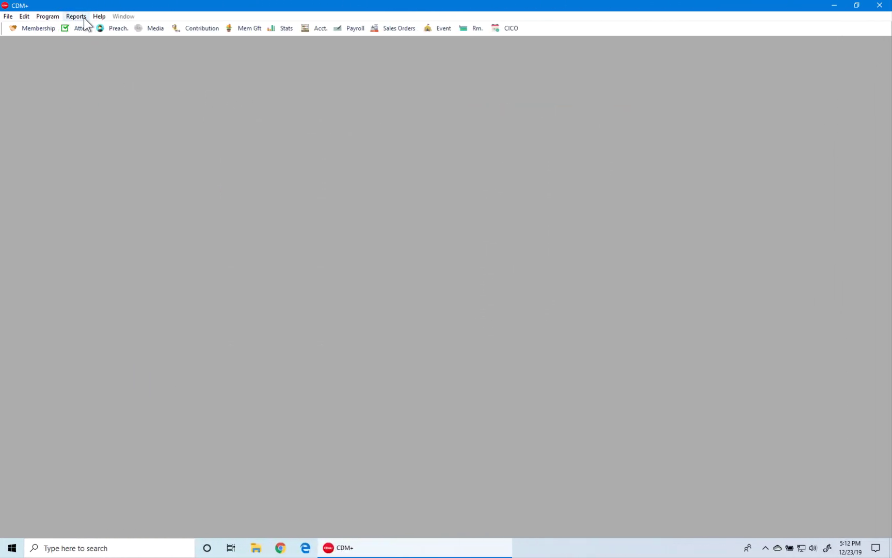
- Go to Payroll Tax Forms, keep Federal as jurisdiction and choose the 2019 W-2/W-3 form
click(75, 16)
mouse_move(108, 163)
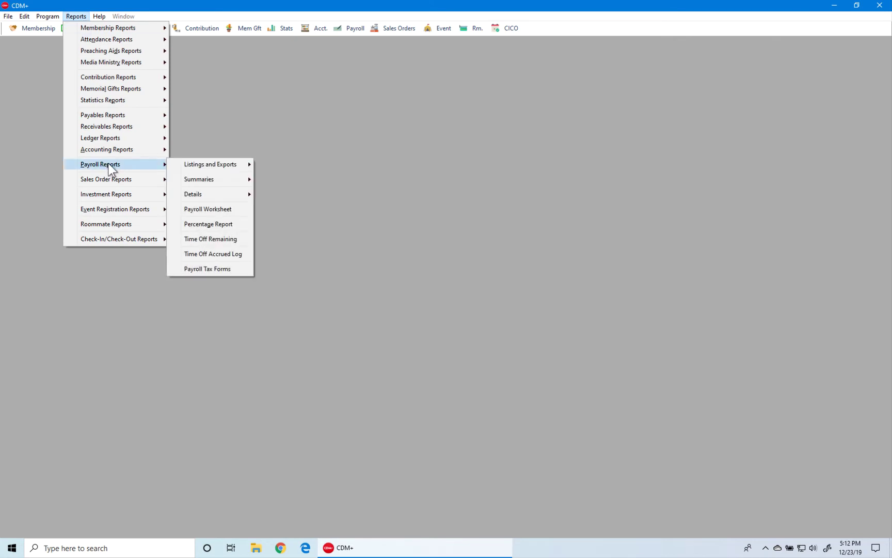
click(244, 273)
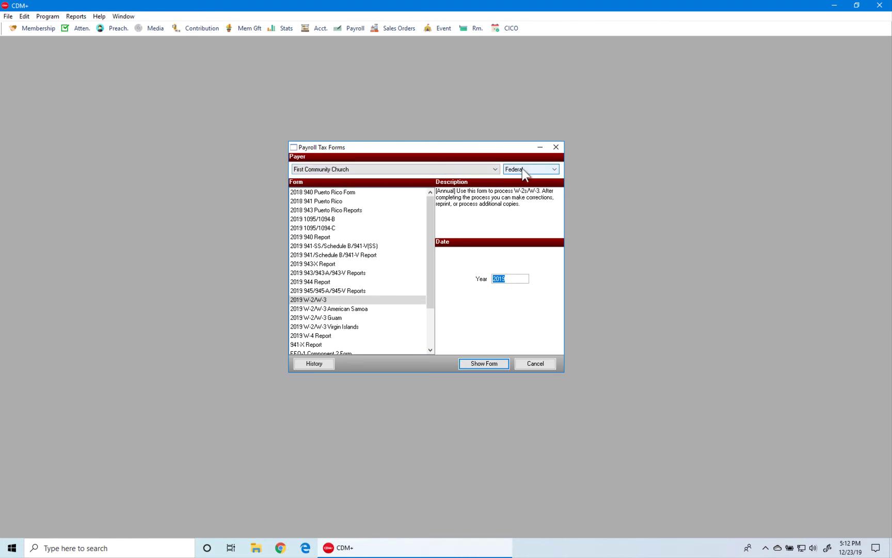
click(555, 170)
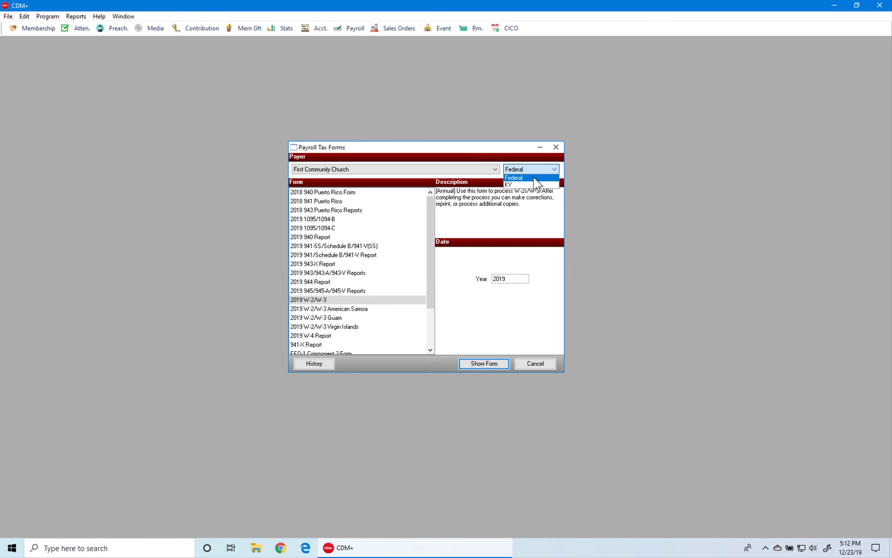
click(533, 177)
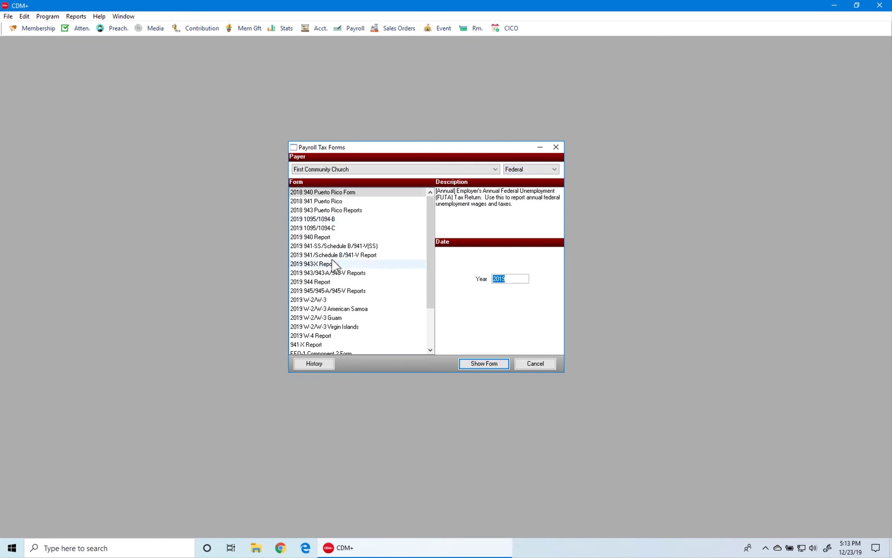
click(304, 300)
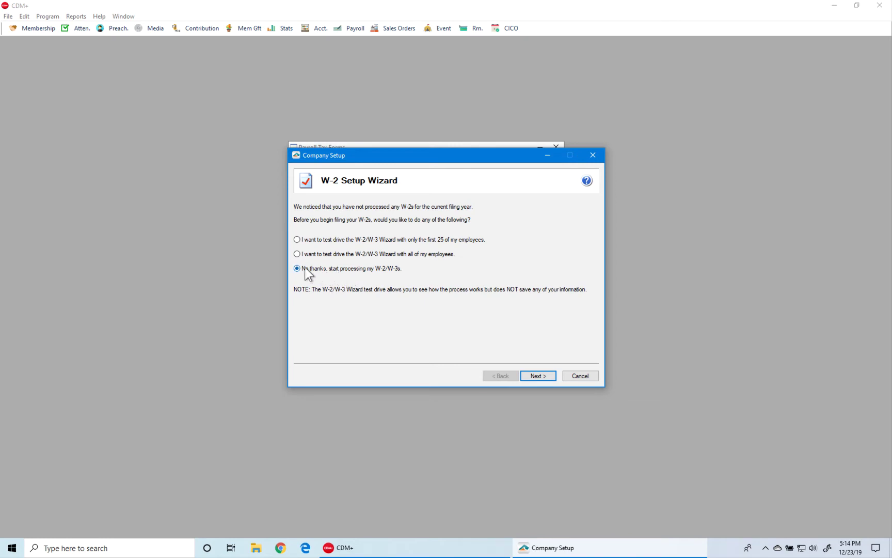
- Skip the test drive and accept the FEIN, single payroll data file and company information
click(537, 375)
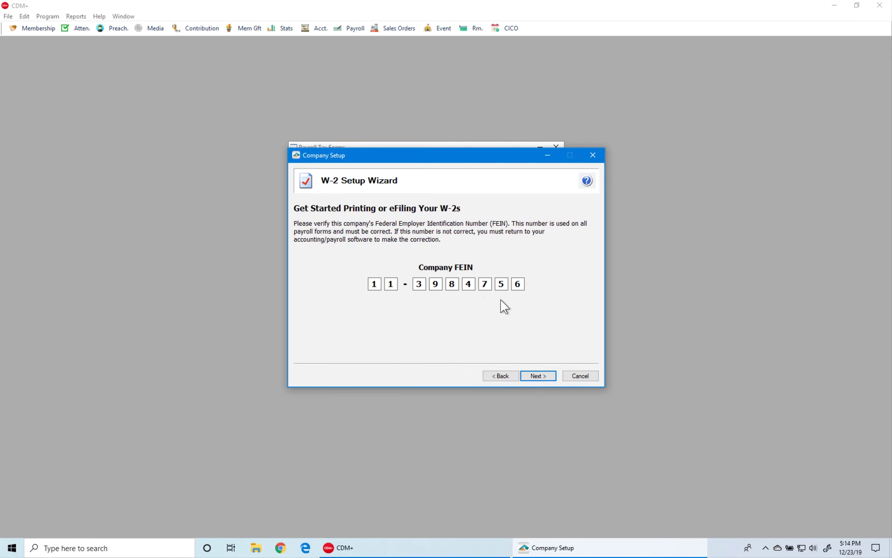
click(537, 374)
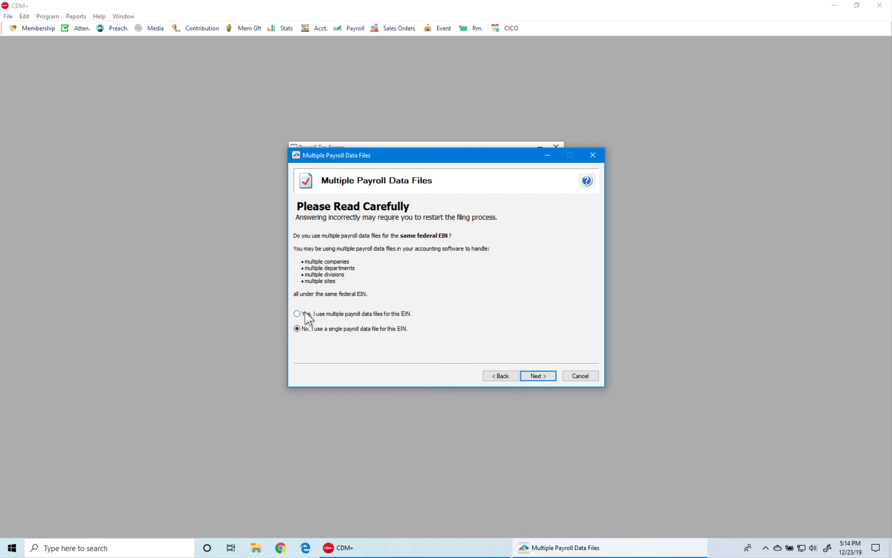
click(538, 375)
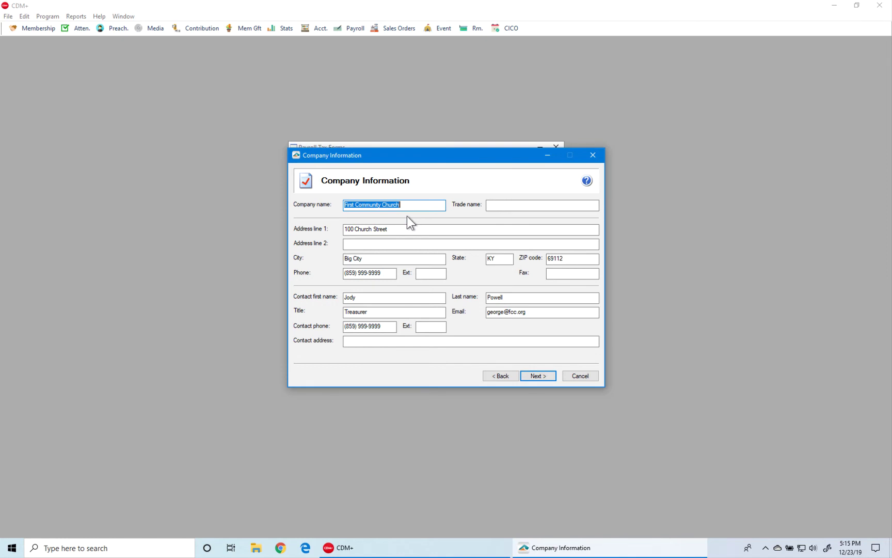
click(533, 372)
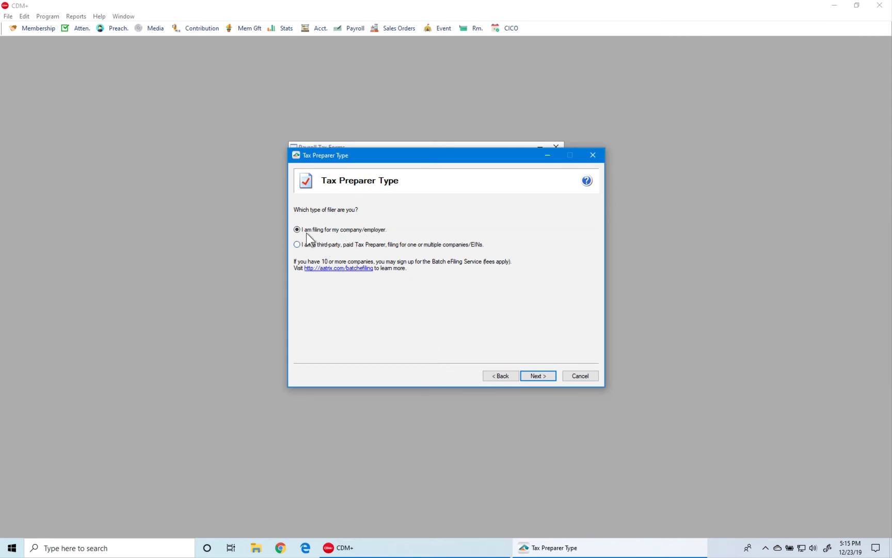
- Replace the '?' in the KY State Withholding tax account number with 8 and continue
click(537, 376)
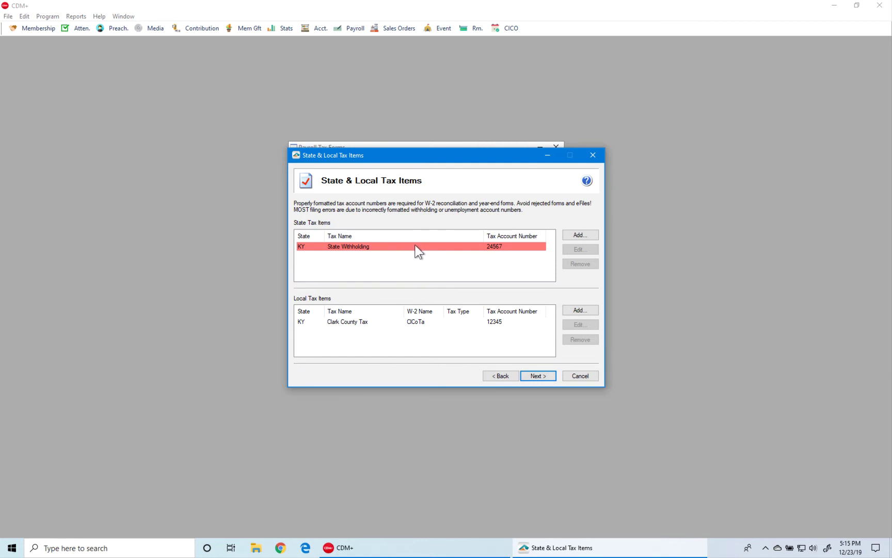
click(391, 246)
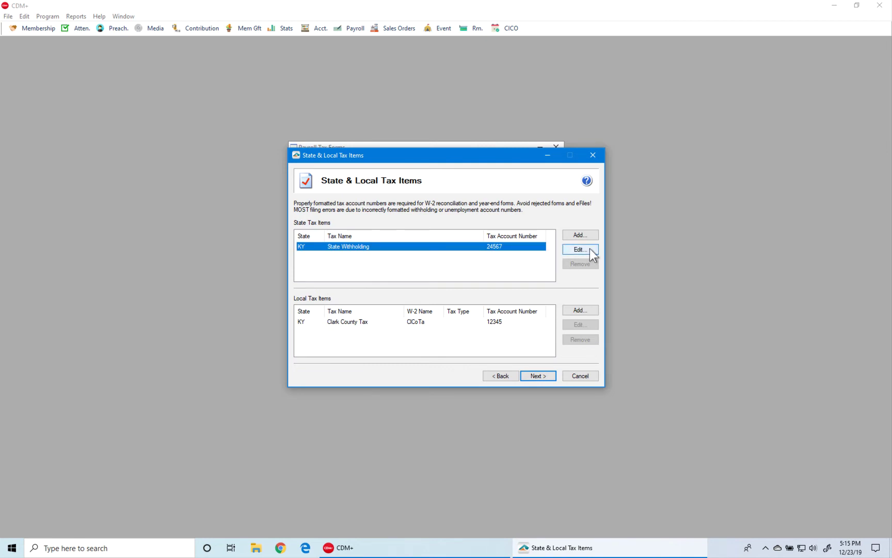
click(591, 250)
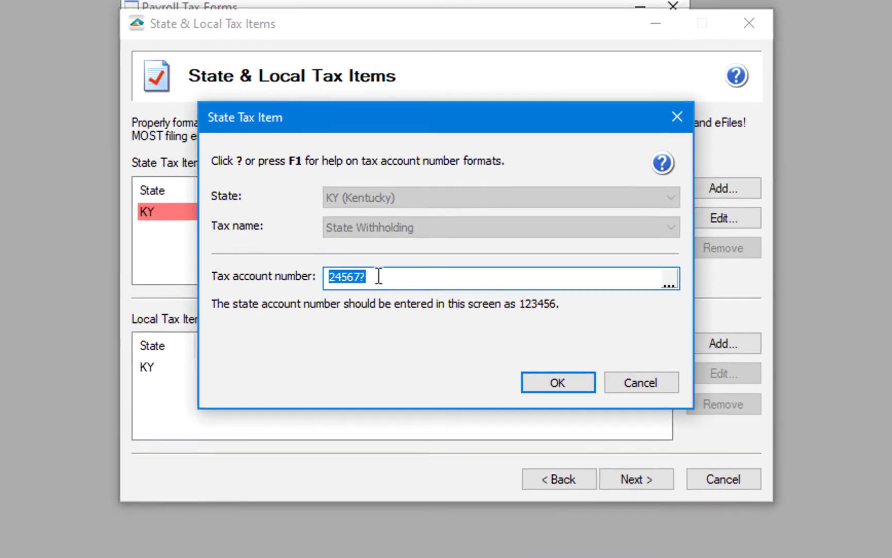
click(416, 278)
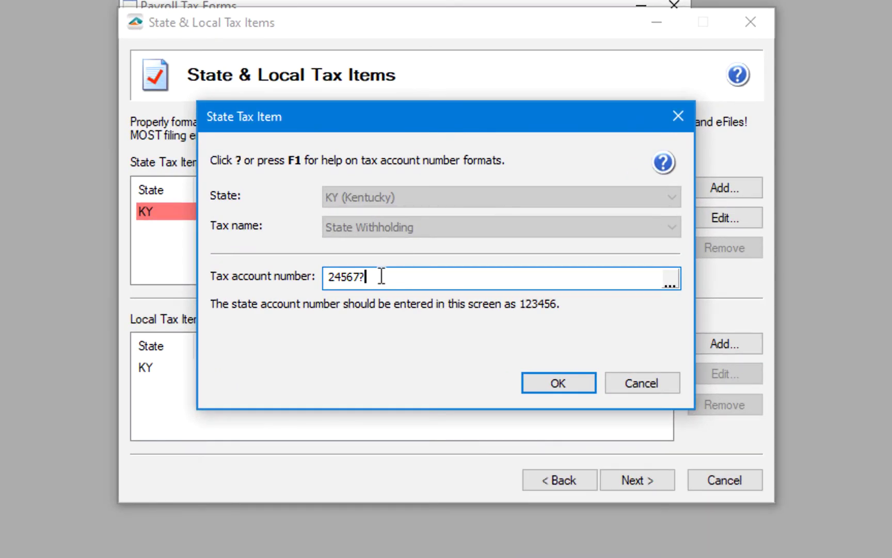
key(Left)
key(Delete)
text(8)
click(541, 379)
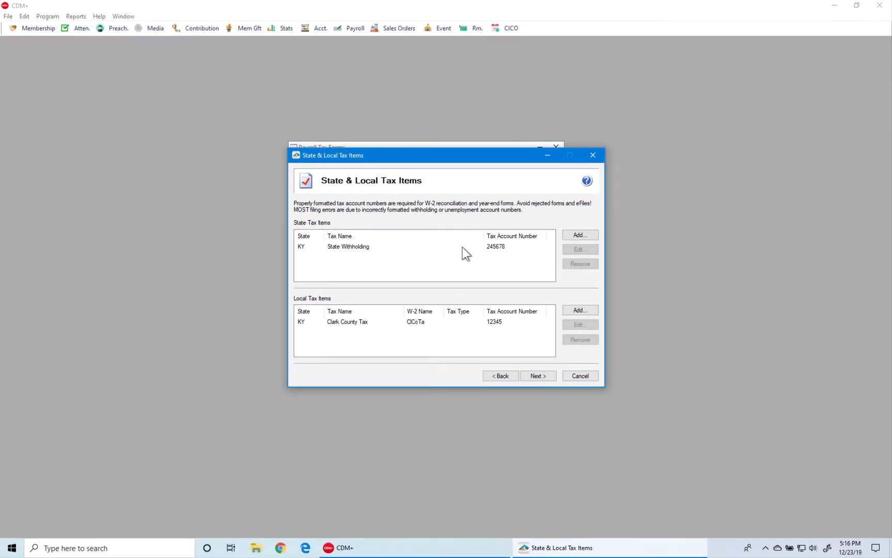
click(538, 376)
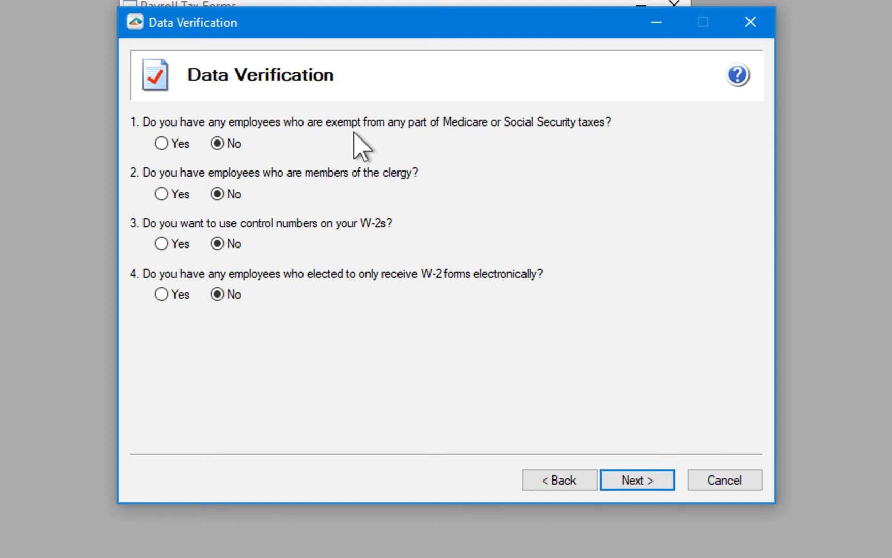
- Answer Yes for Medicare/Social Security-exempt and clergy employees, and No for tribal council members
click(161, 144)
click(162, 195)
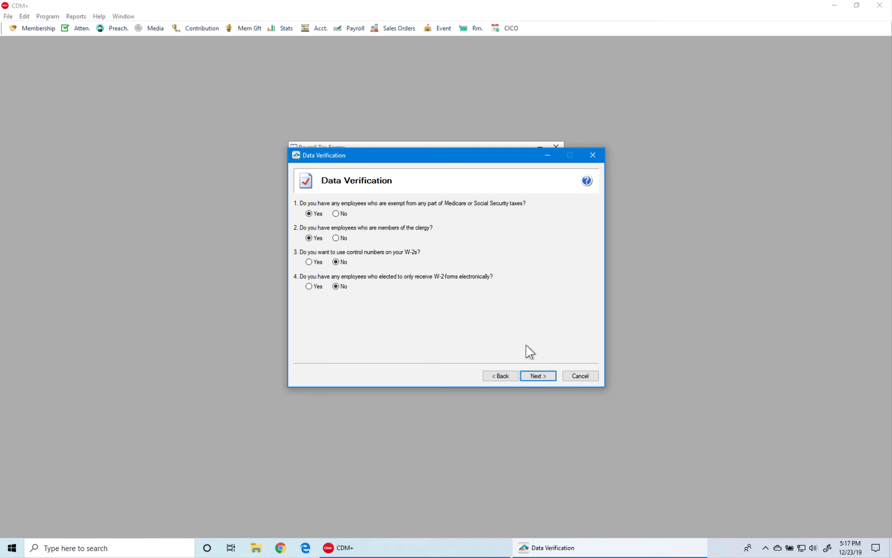
click(540, 379)
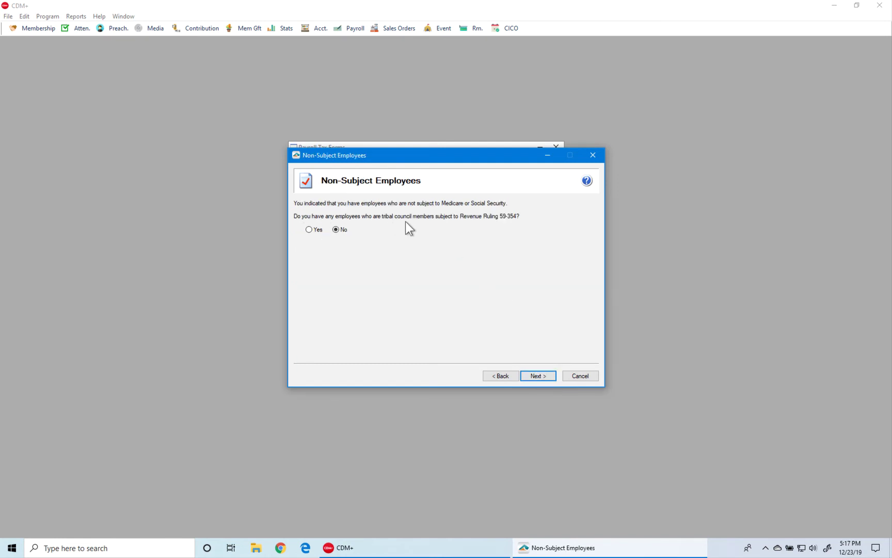
click(537, 375)
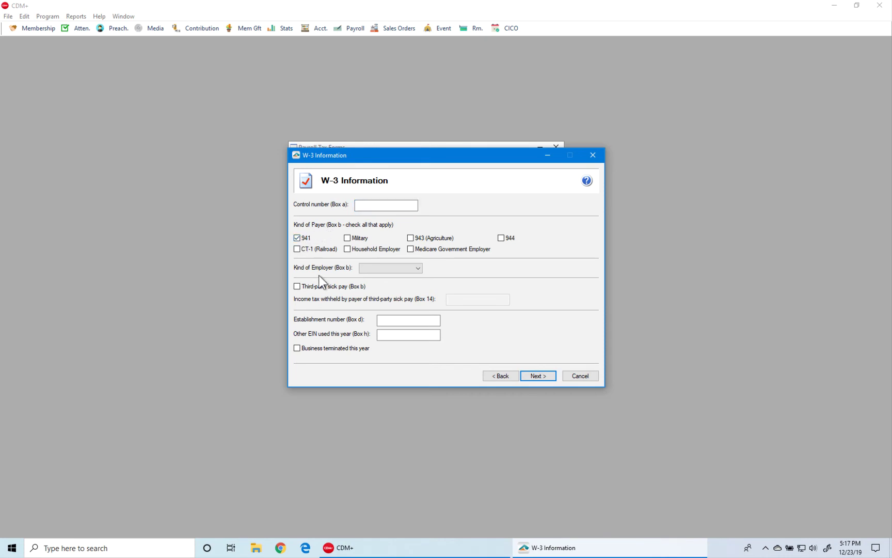
- Set the W-3 Kind of Employer to 501c non-govt
click(417, 268)
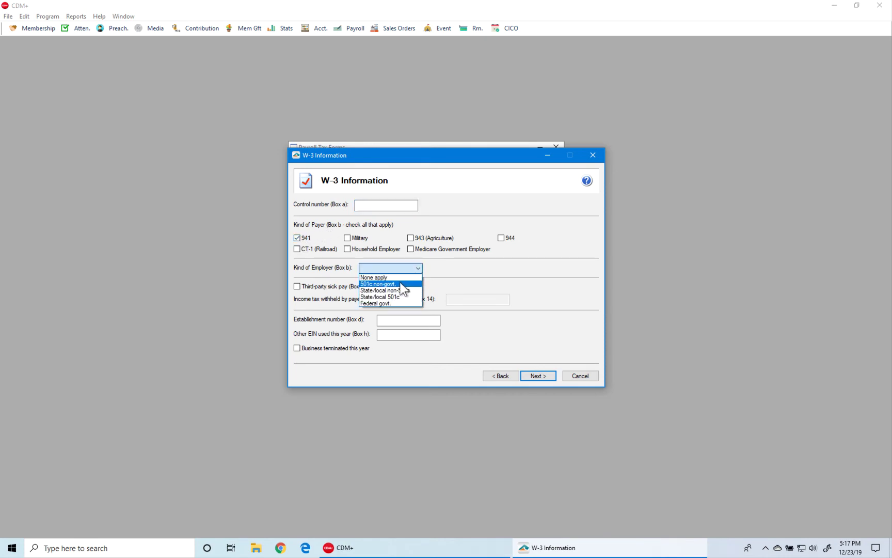
click(399, 284)
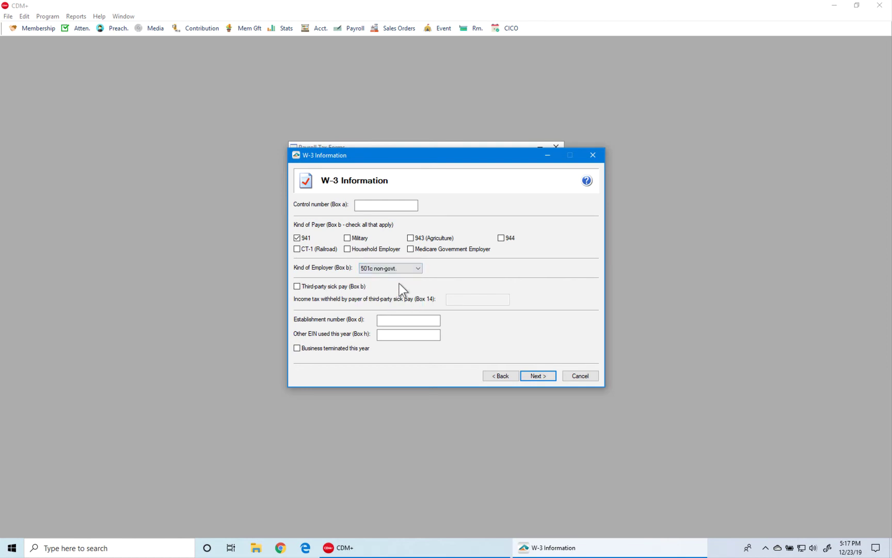
click(539, 375)
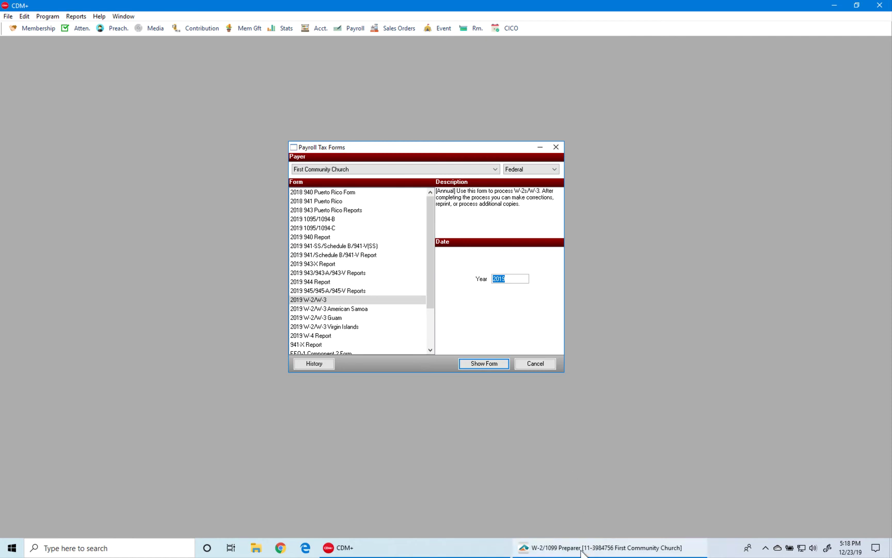
- Resize the employee grid panes and try advancing, triggering the row 5 SSN format error
click(581, 548)
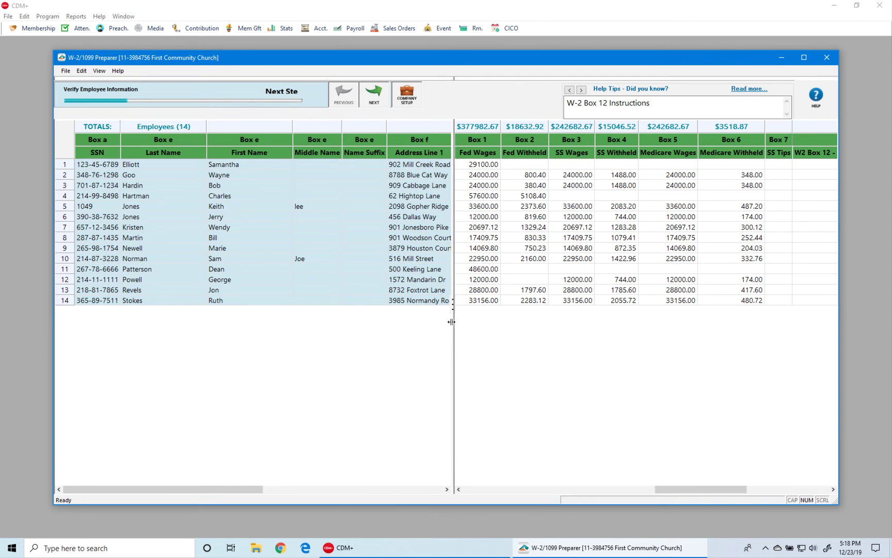
drag(452, 321, 451, 357)
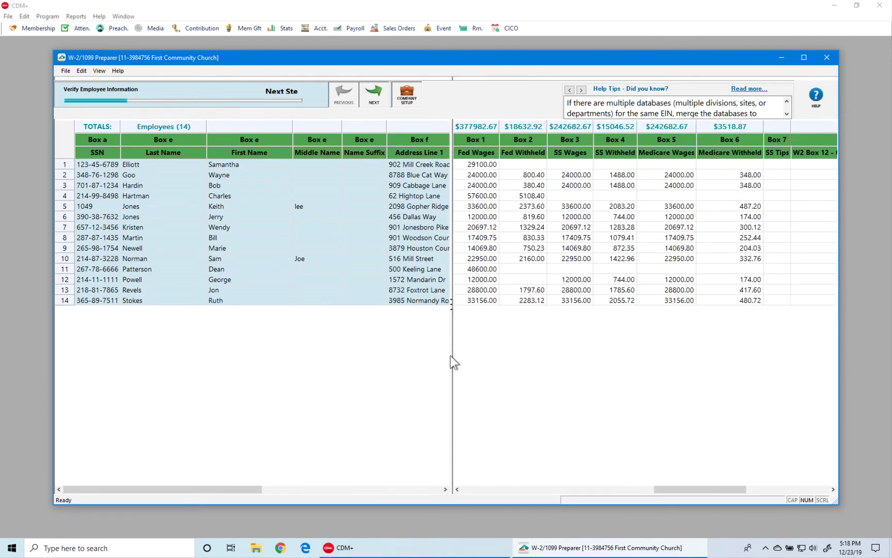
mouse_move(213, 487)
mouse_down()
mouse_move(318, 480)
mouse_move(209, 480)
mouse_up()
mouse_move(668, 486)
mouse_down()
mouse_move(749, 485)
mouse_move(683, 483)
mouse_up()
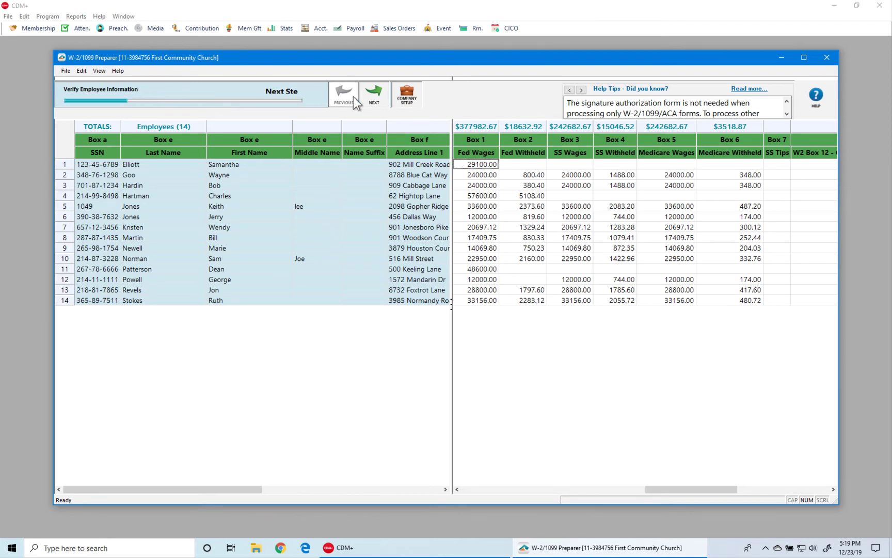
click(375, 102)
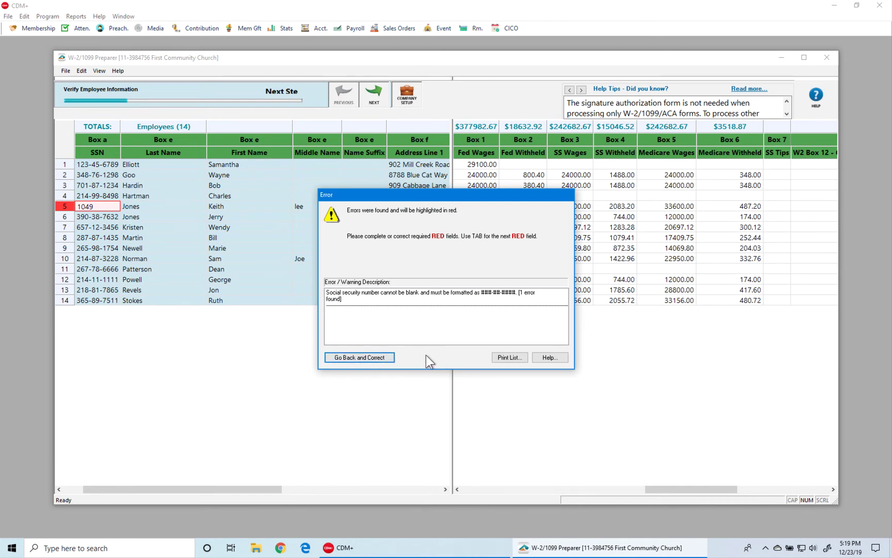
- Retype row 5's Social Security number in ###-##-#### format and advance to additional employee information
click(355, 357)
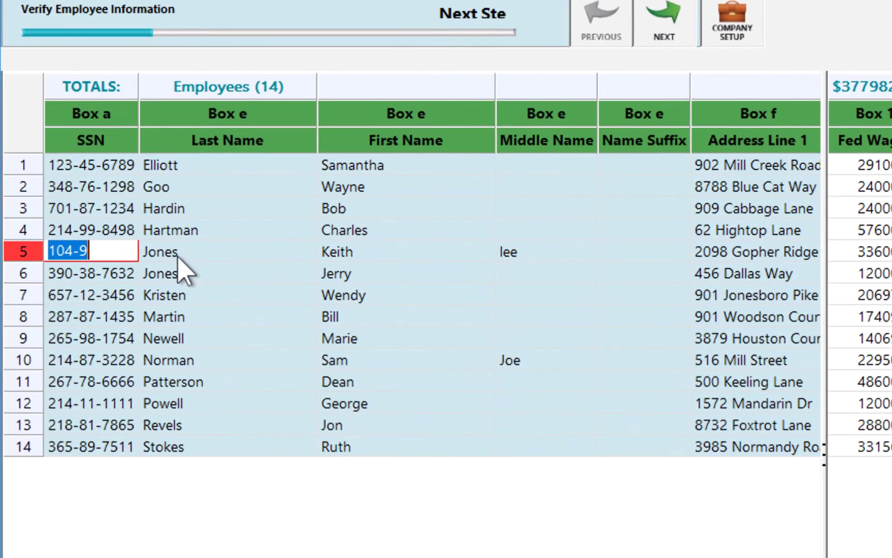
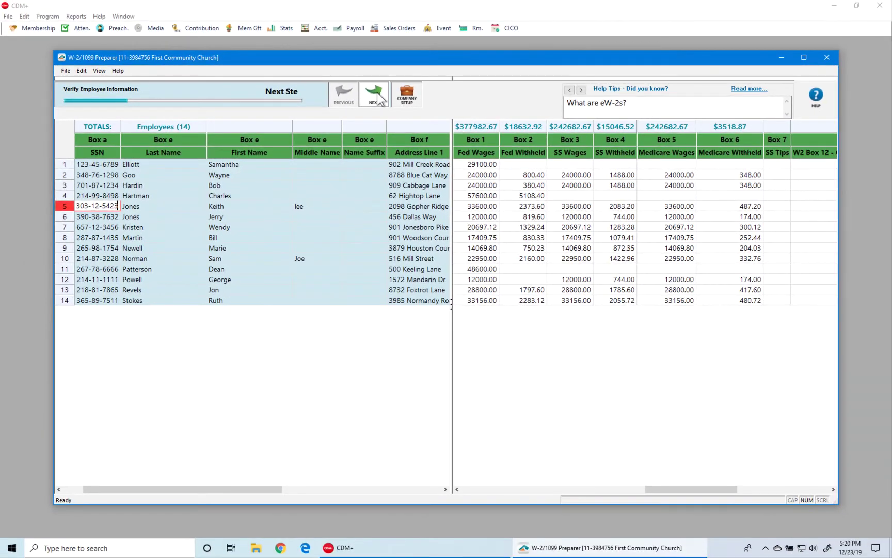
click(380, 99)
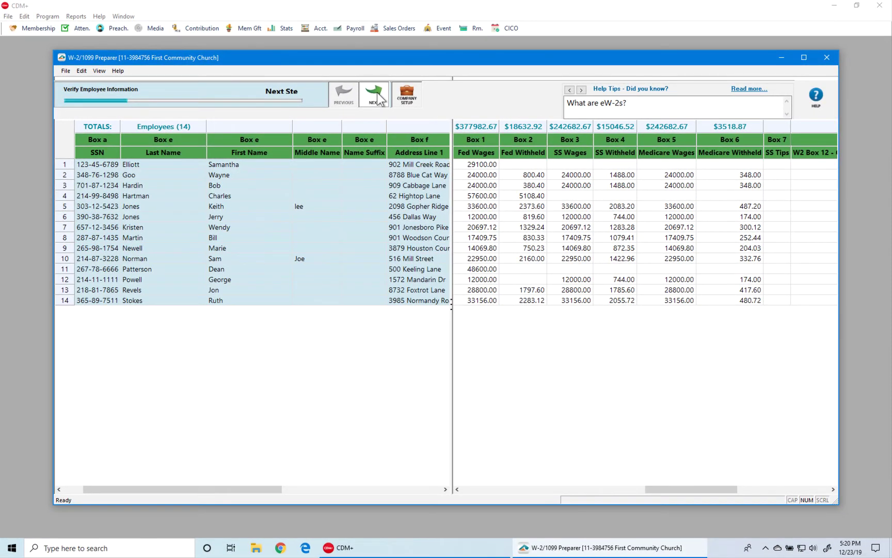
click(378, 96)
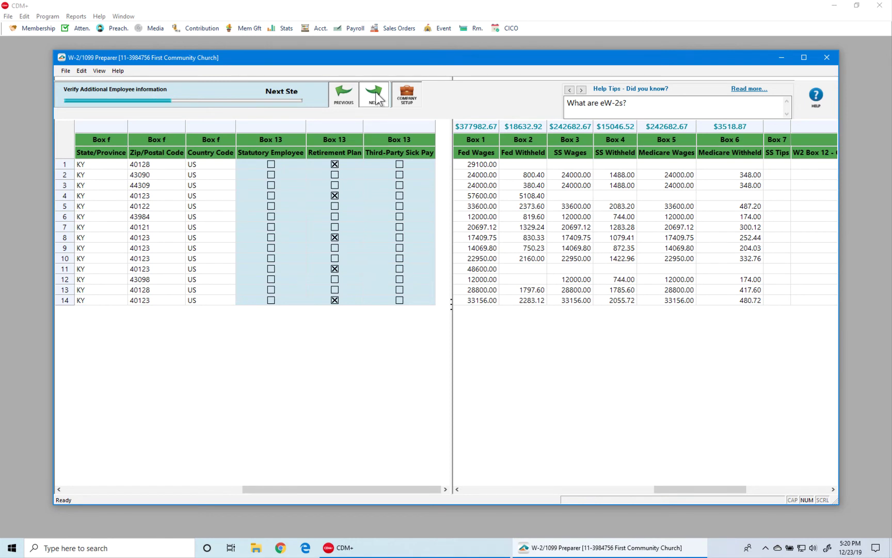
- Advance through federal verification, continuing past the zero Social Security wages warning
click(380, 99)
click(379, 99)
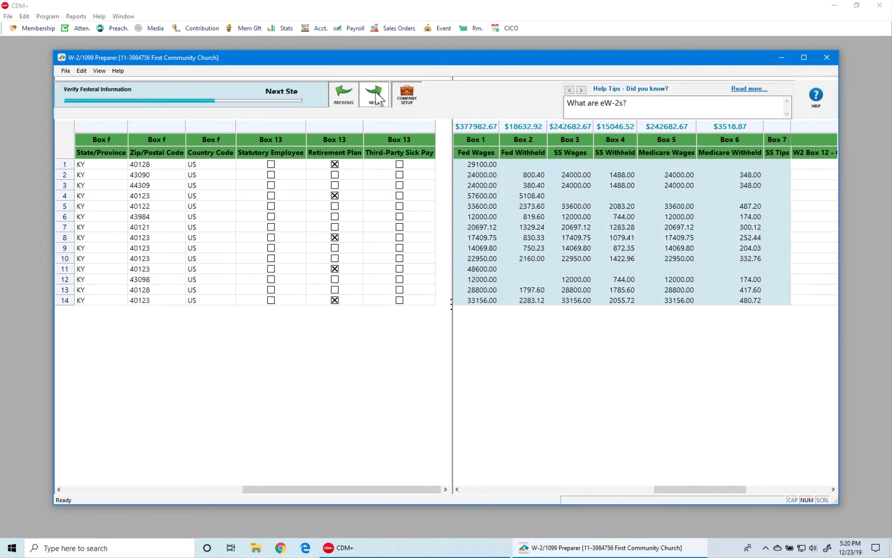
click(379, 98)
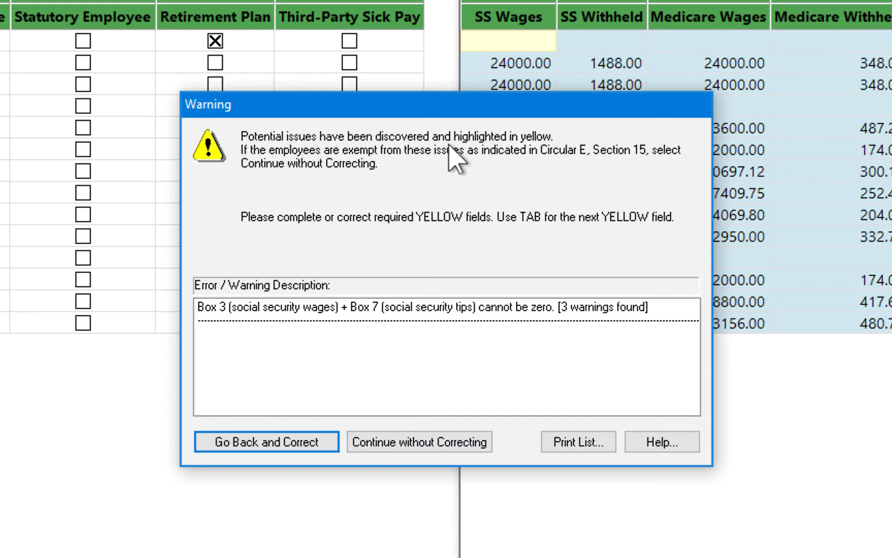
drag(457, 106, 464, 316)
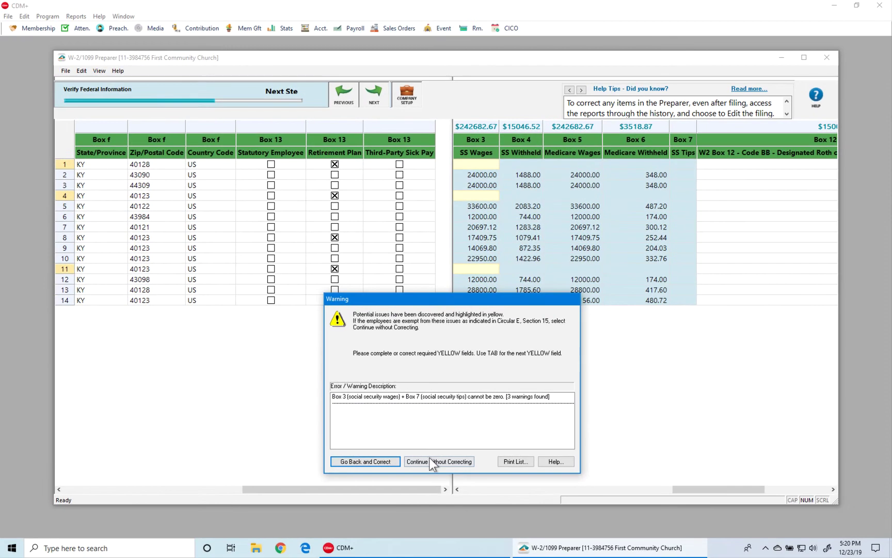
click(430, 459)
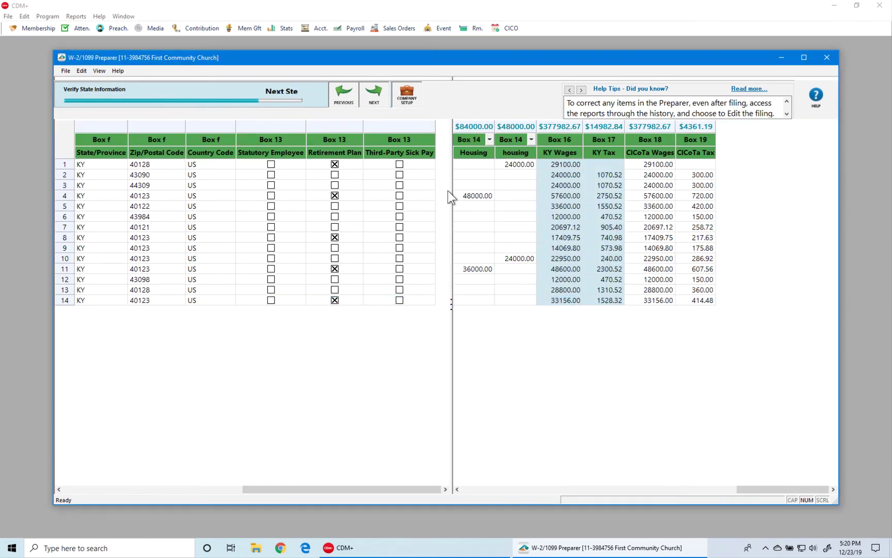
- Advance past state information and Verify All Other Data, accepting the zero Social Security wage warnings
click(381, 95)
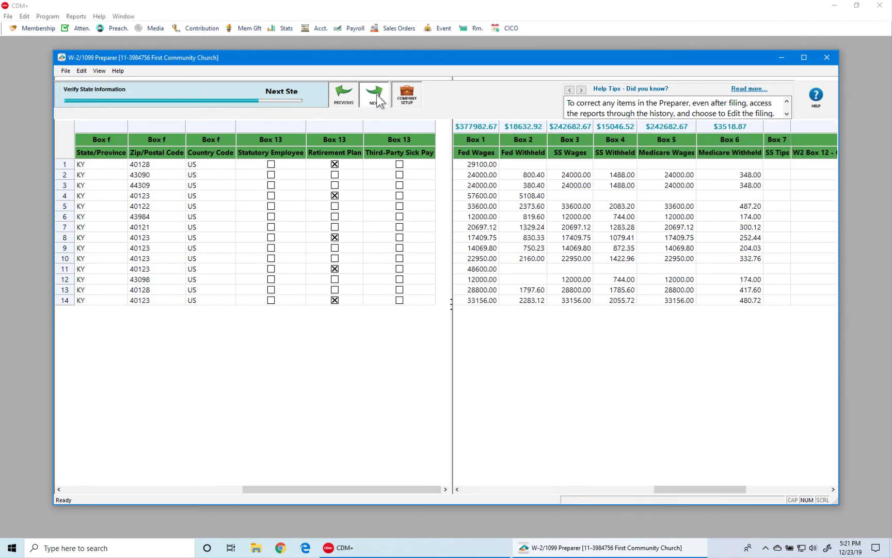
click(379, 98)
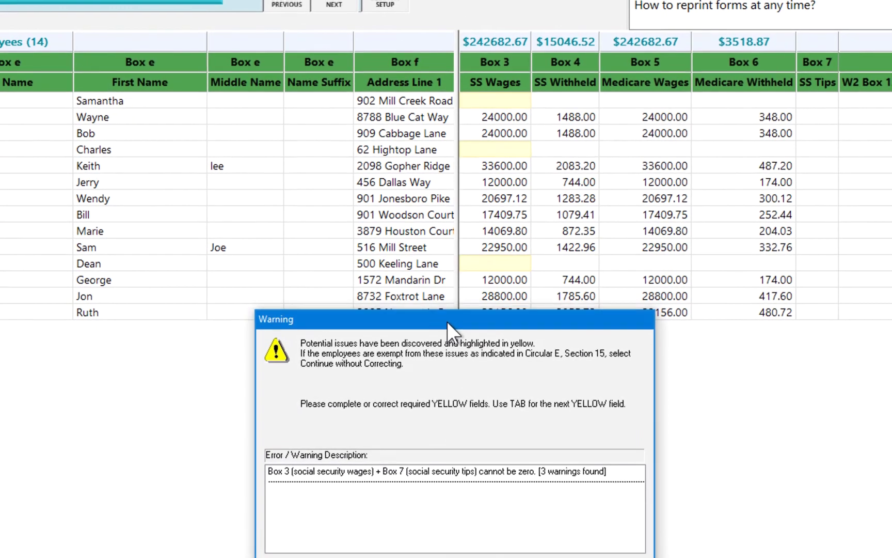
drag(446, 321, 446, 331)
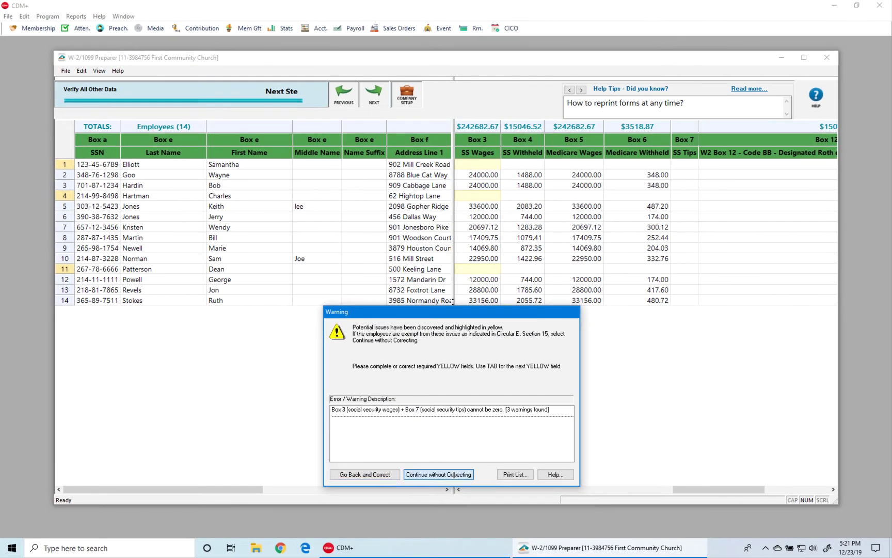
click(454, 475)
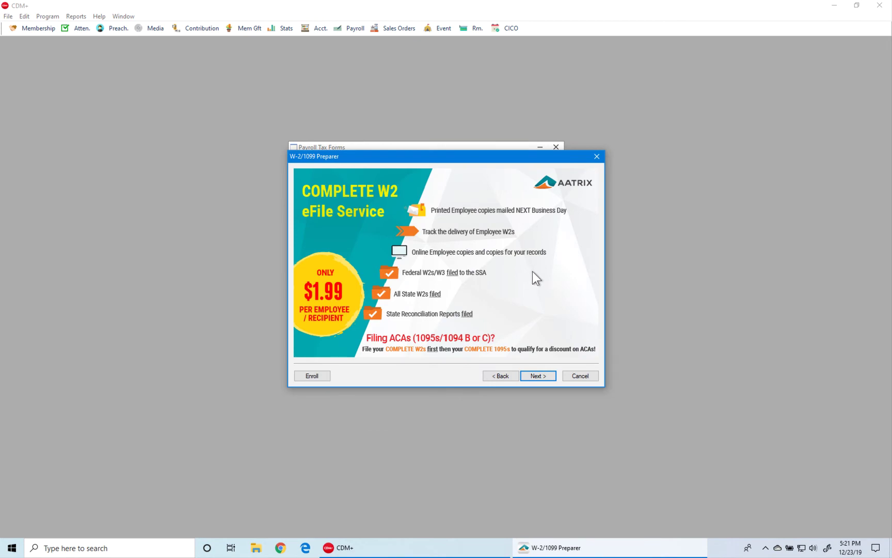
- Continue past the Complete W-2 eFile Service offer ($27.86) to the printing and filing choices
click(531, 376)
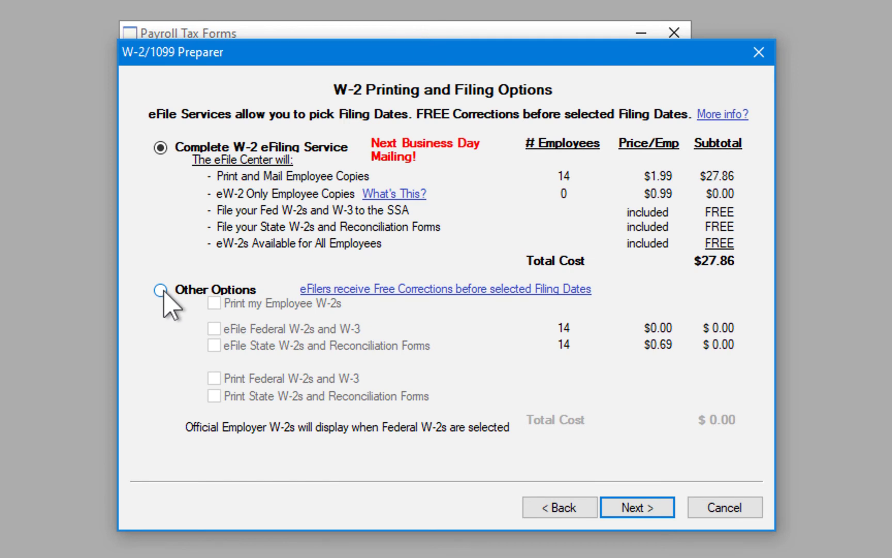
- Choose Other Options printing employee, federal and state W-2s with both eFile boxes cleared ($0.00)
click(160, 291)
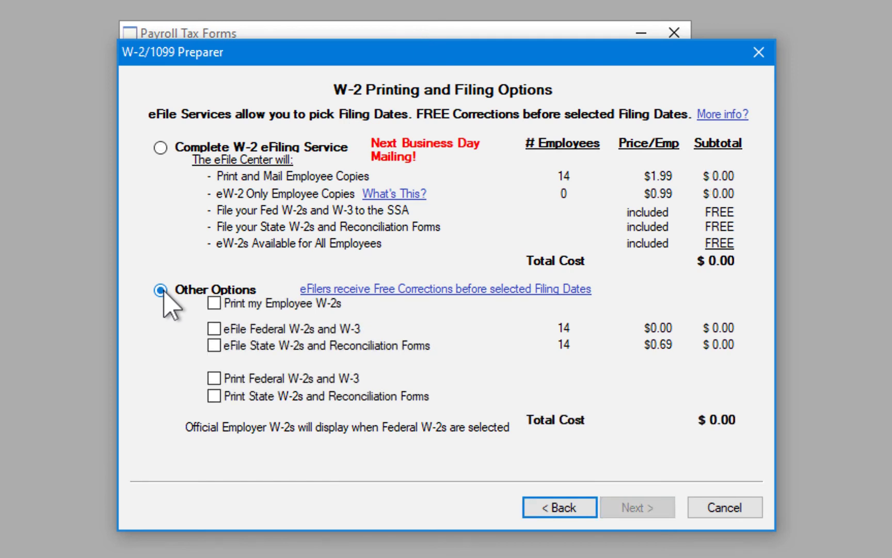
click(214, 304)
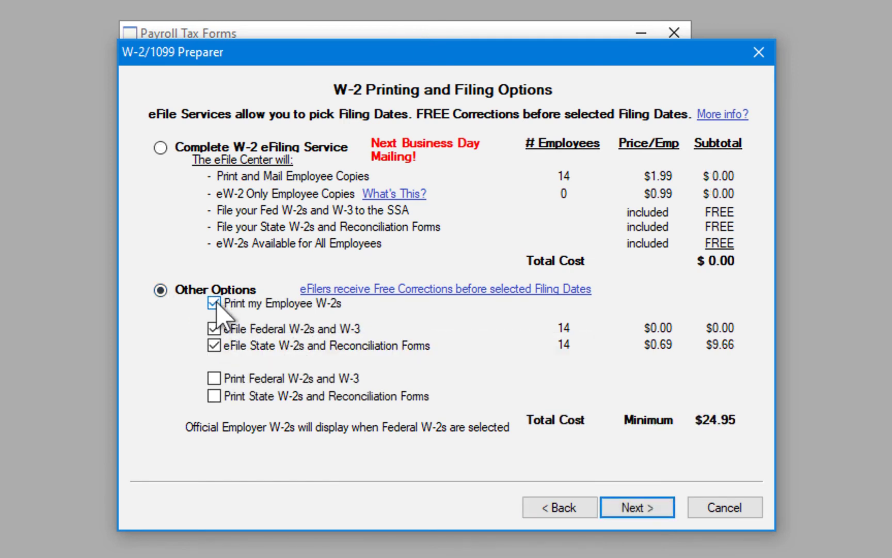
click(214, 378)
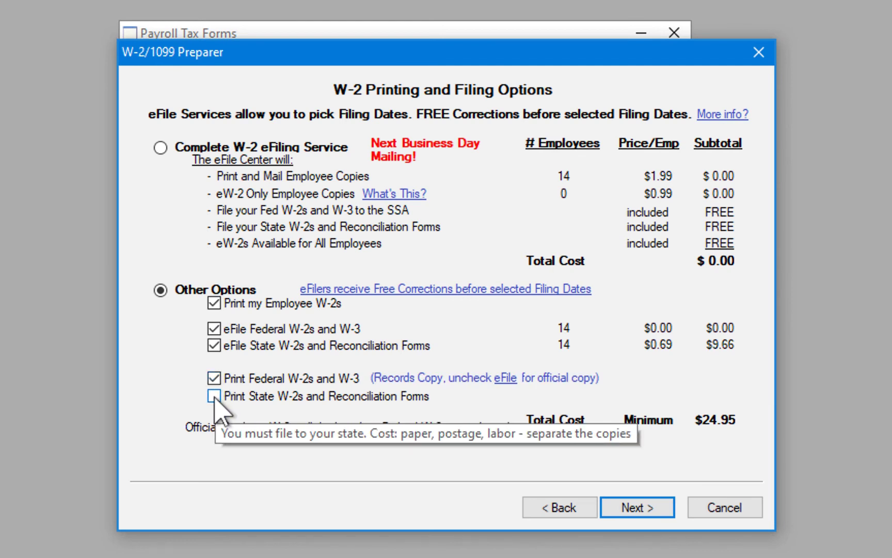
click(213, 396)
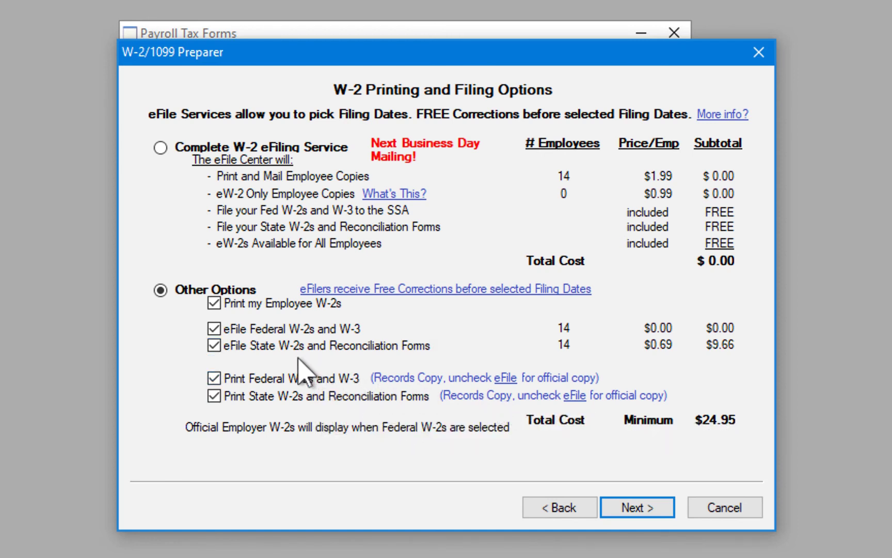
click(216, 331)
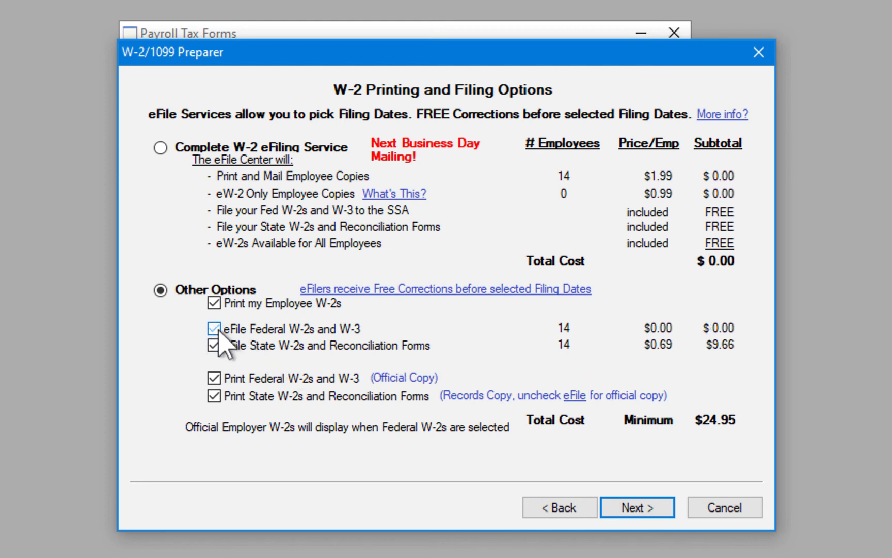
click(214, 345)
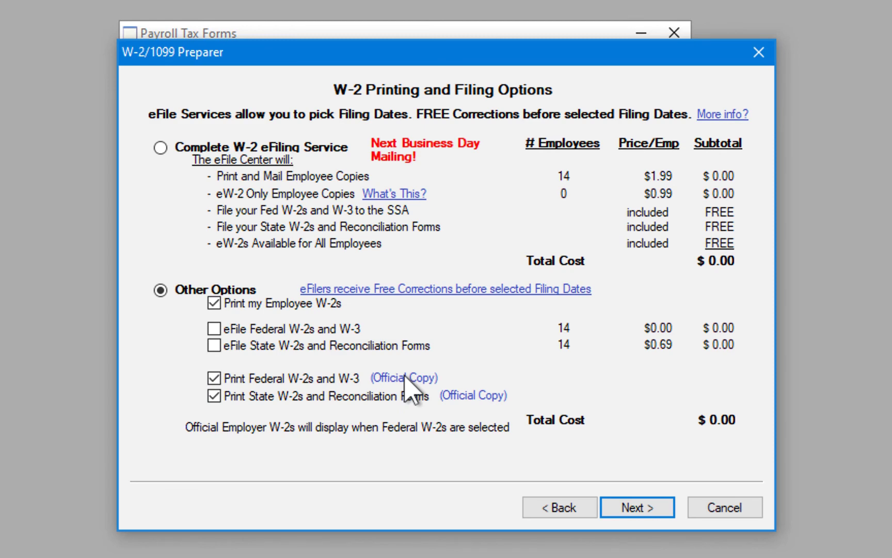
click(632, 506)
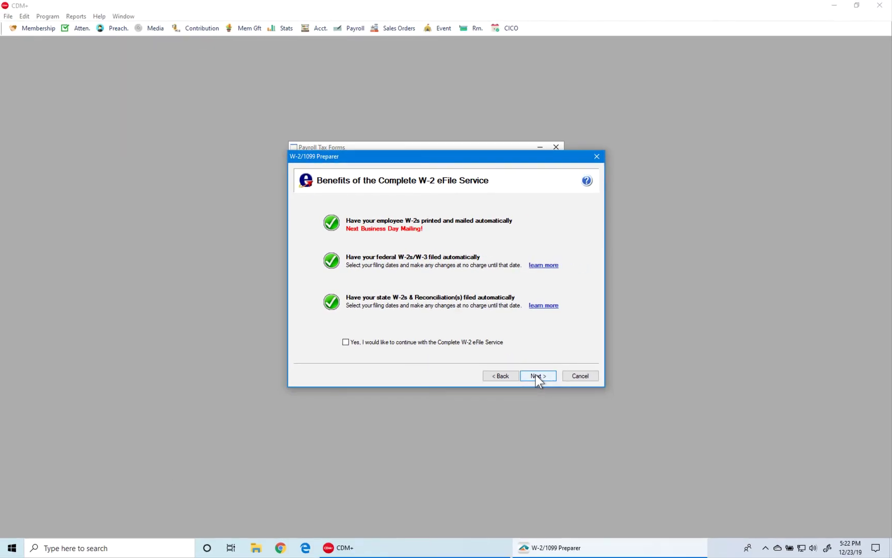
- Skip the eFile benefits page and keep KY - Kentucky as the filing state
click(538, 377)
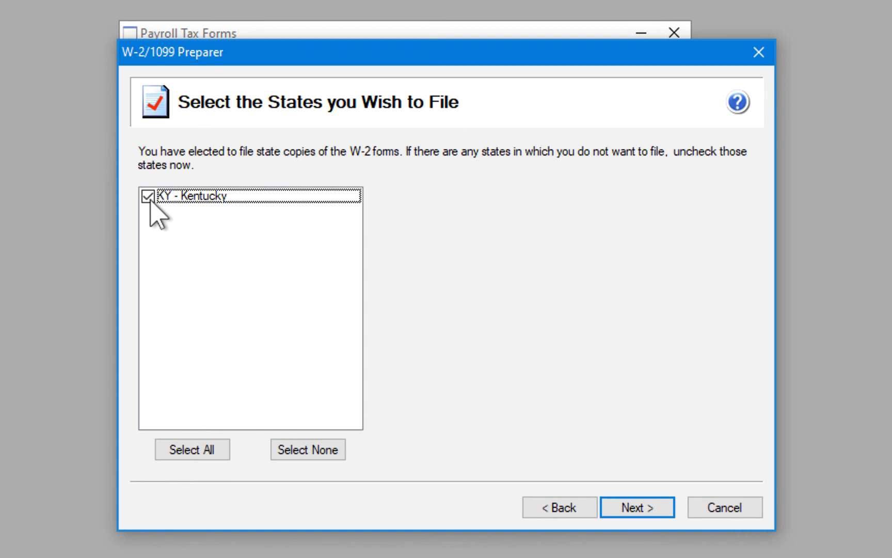
click(634, 507)
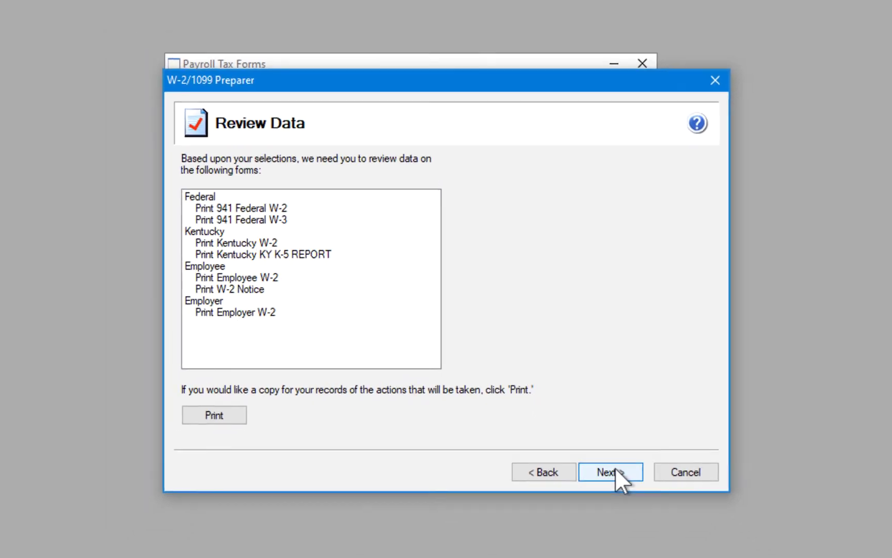
- Accept the review form list and open Report 1, the Kentucky W-2 preview
click(640, 508)
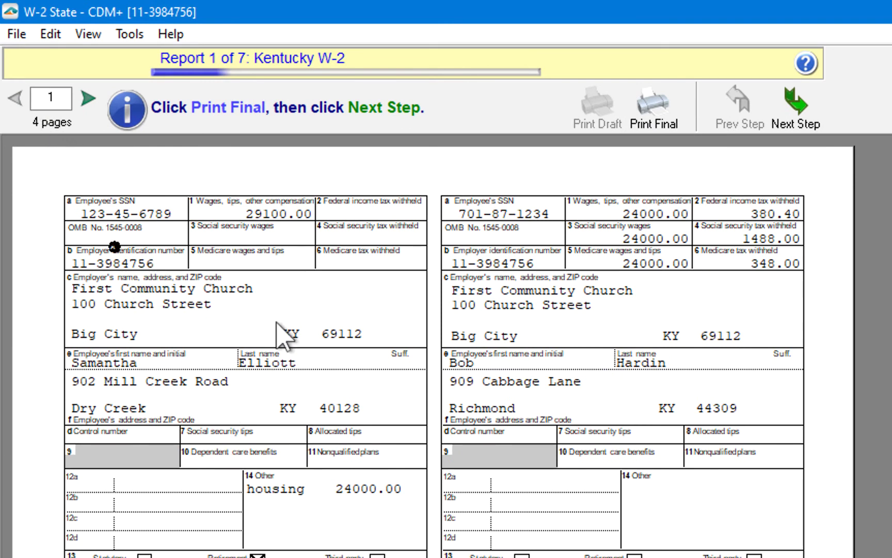
scroll(425, 437, down, 3)
scroll(425, 436, up, 3)
- Page through all four Kentucky W-2 pages, return to page 1, and start Print Final
click(80, 98)
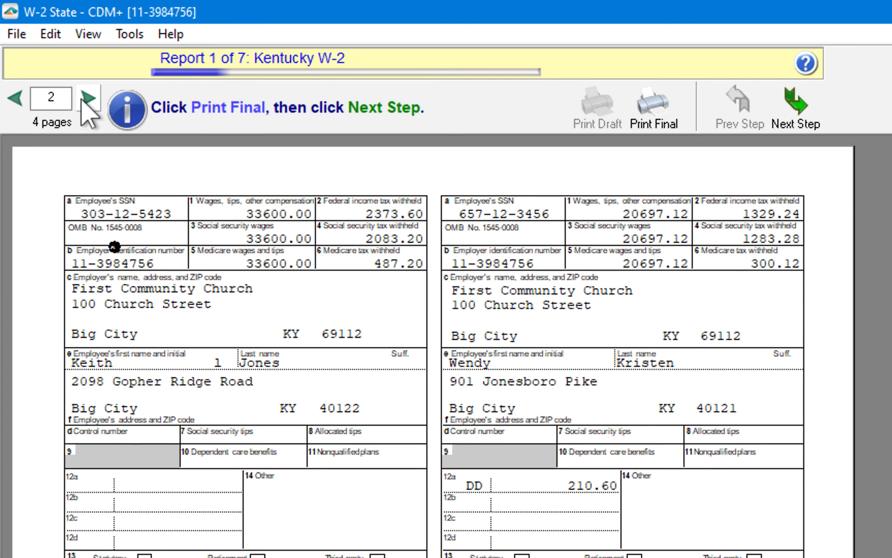
click(88, 106)
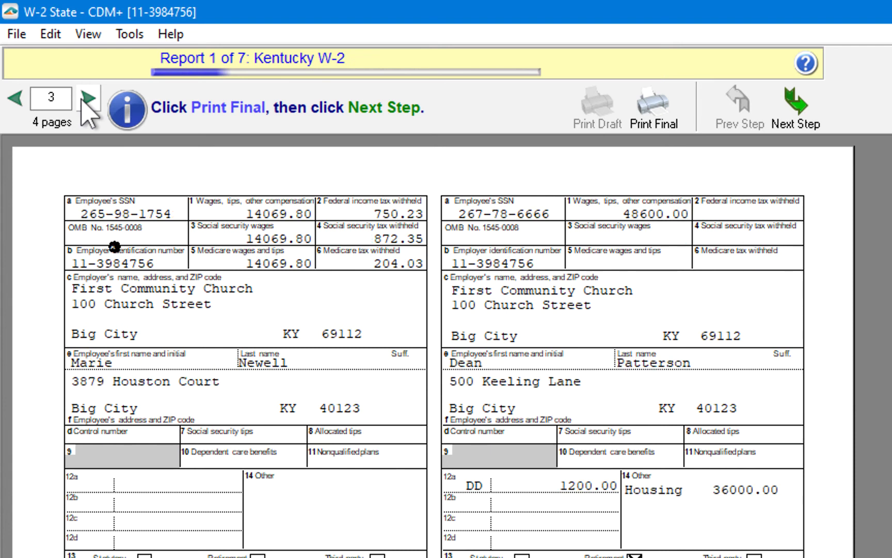
click(88, 106)
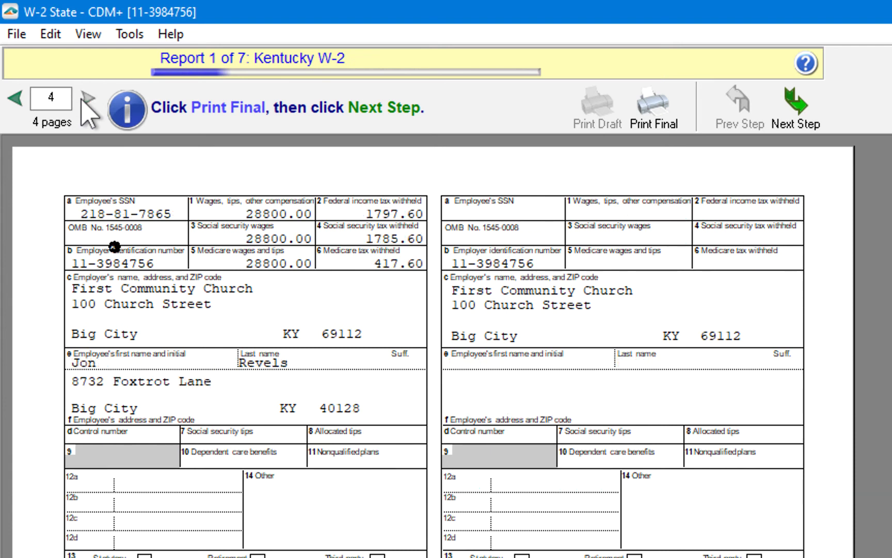
click(15, 97)
click(14, 97)
click(14, 97)
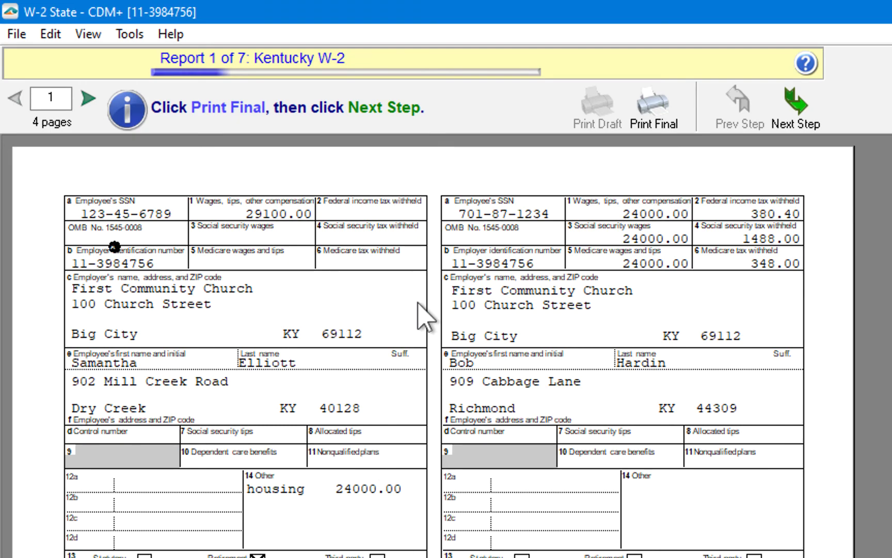
click(652, 115)
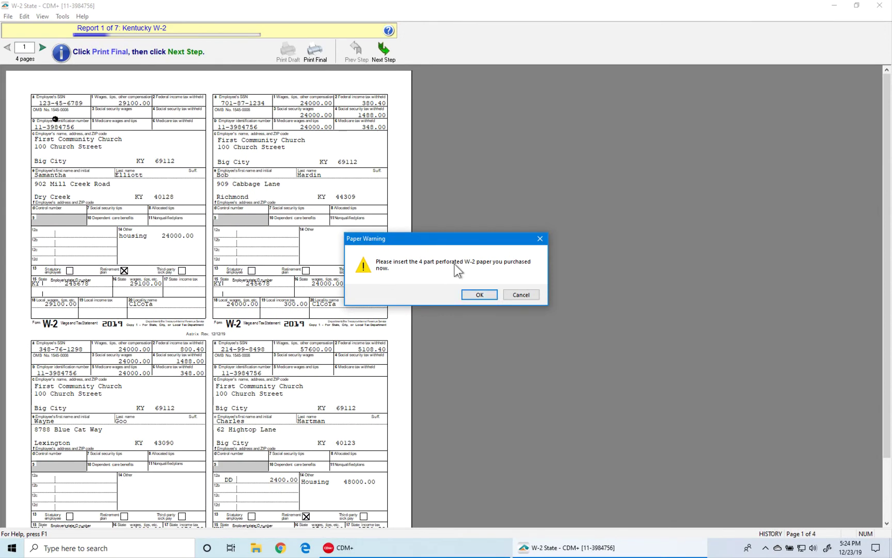
- Acknowledge the W-2 paper warning, cancel the Kentucky W-2 print, and advance to Employee W-2
click(479, 294)
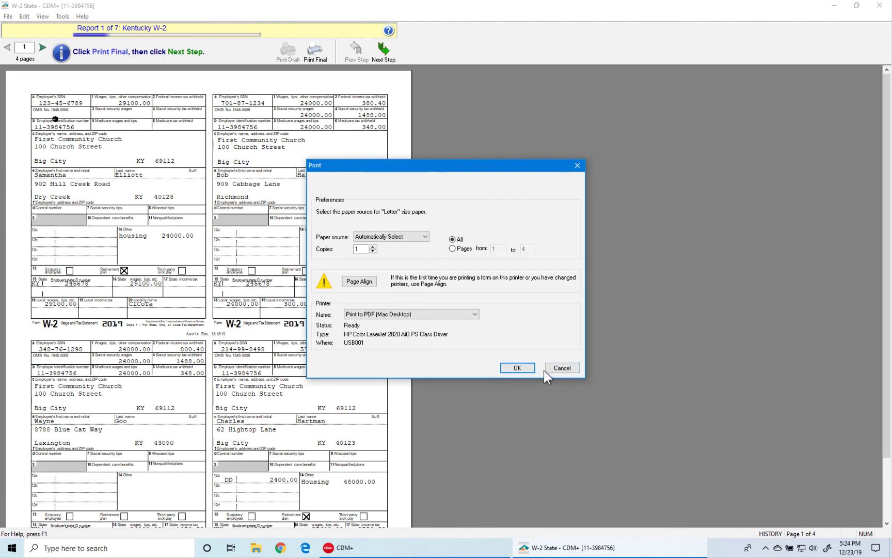
click(562, 368)
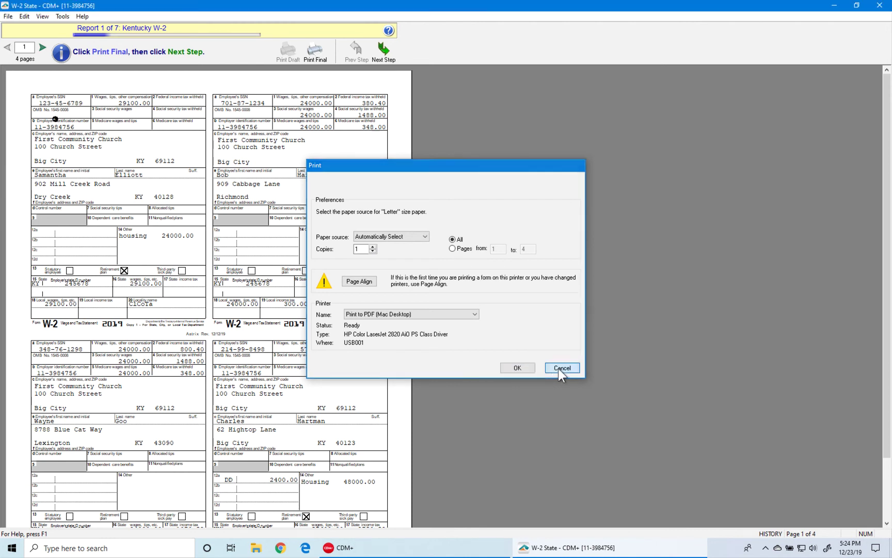
click(388, 51)
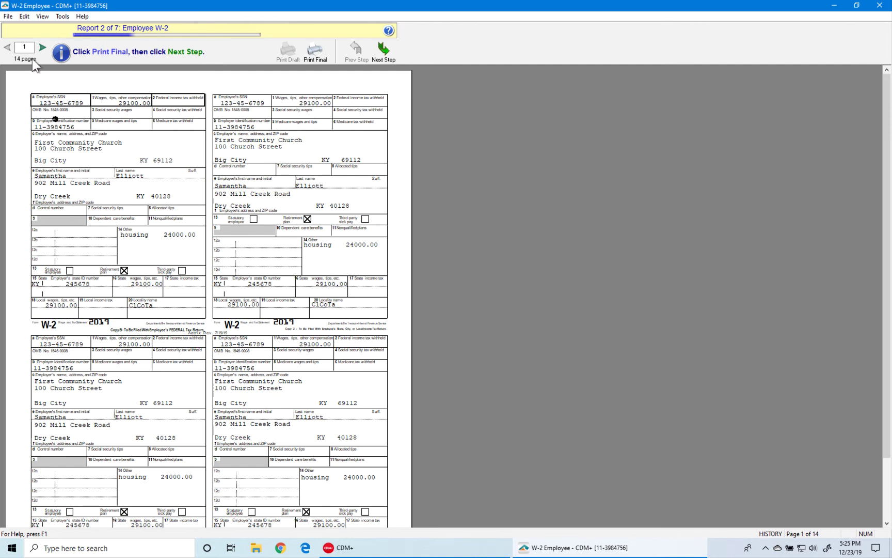
- Run Print Final on the Employee W-2, cancel it, and advance to the Employer W-2
click(312, 51)
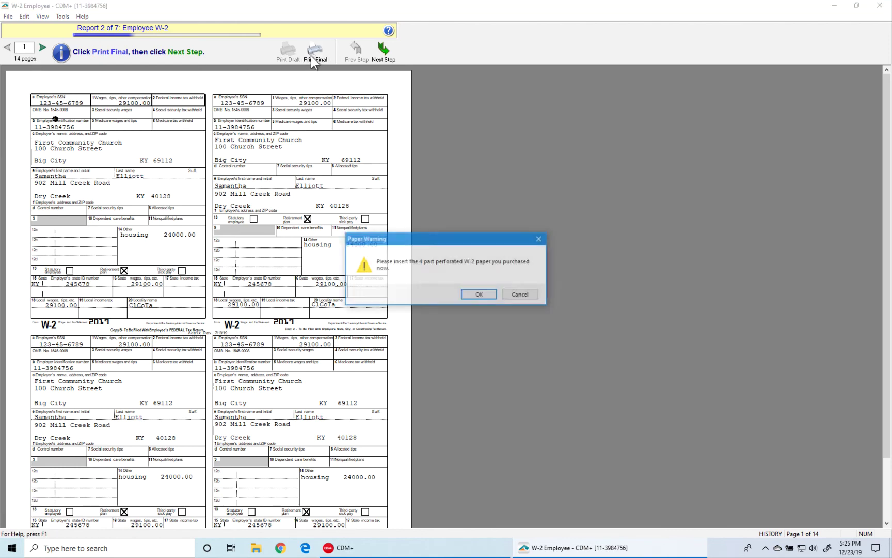
click(478, 295)
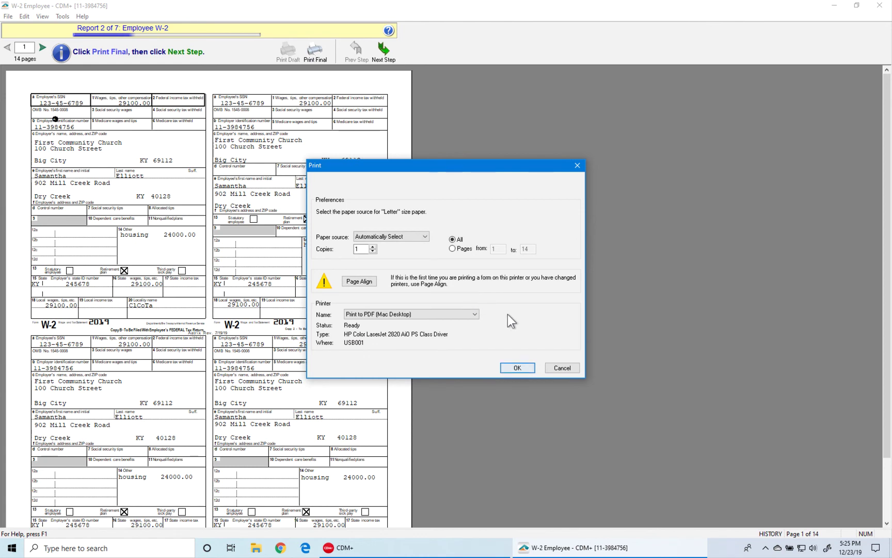
click(559, 367)
click(384, 54)
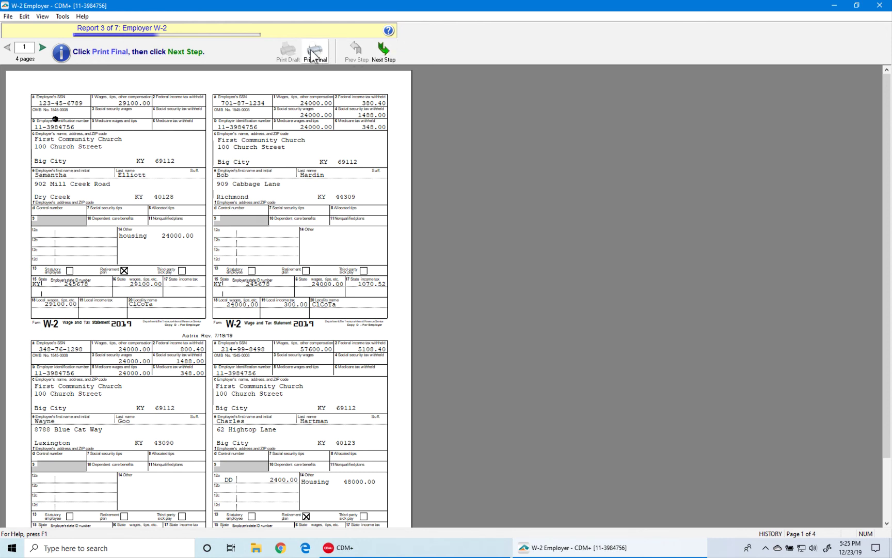
- Run Print Final on the Employer W-2, cancel it, and move to the 941 Federal W-2
click(388, 54)
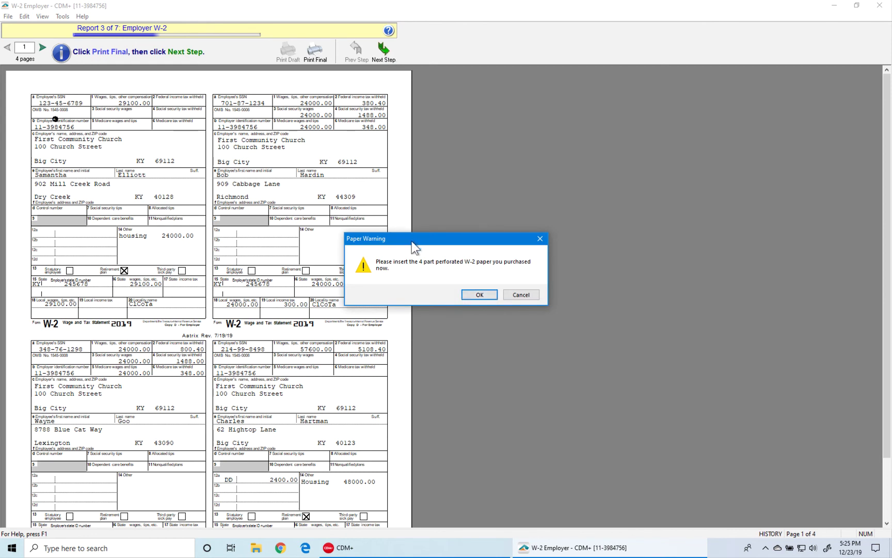
click(475, 293)
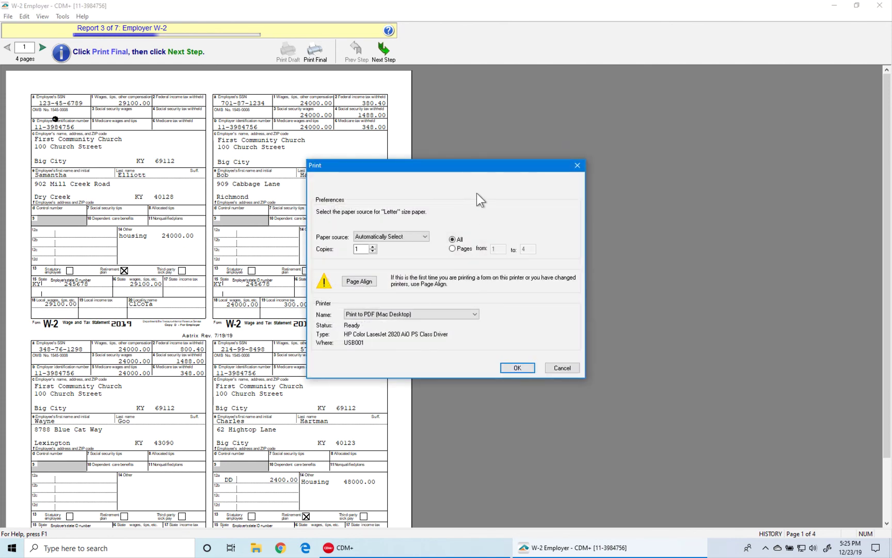
click(559, 367)
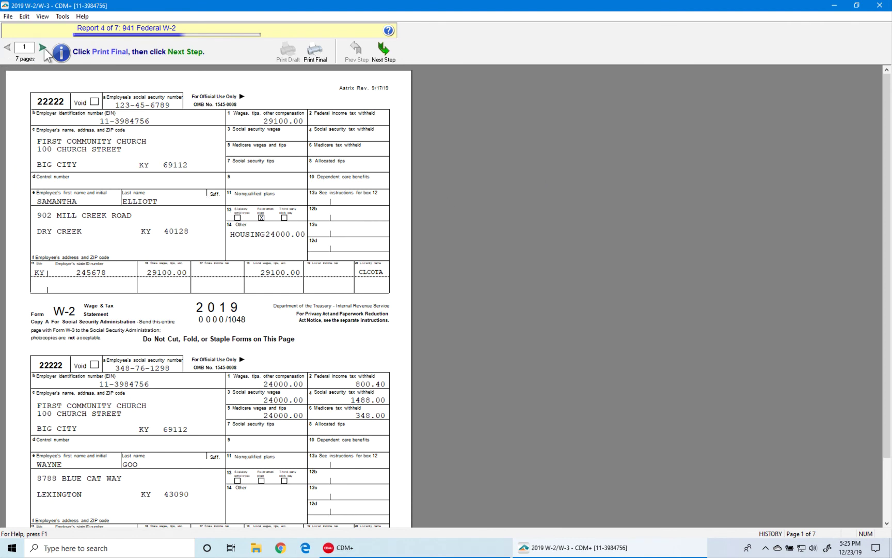
- Start the 941 Federal W-2 final print, confirm the plain paper warning, then cancel printing
click(377, 53)
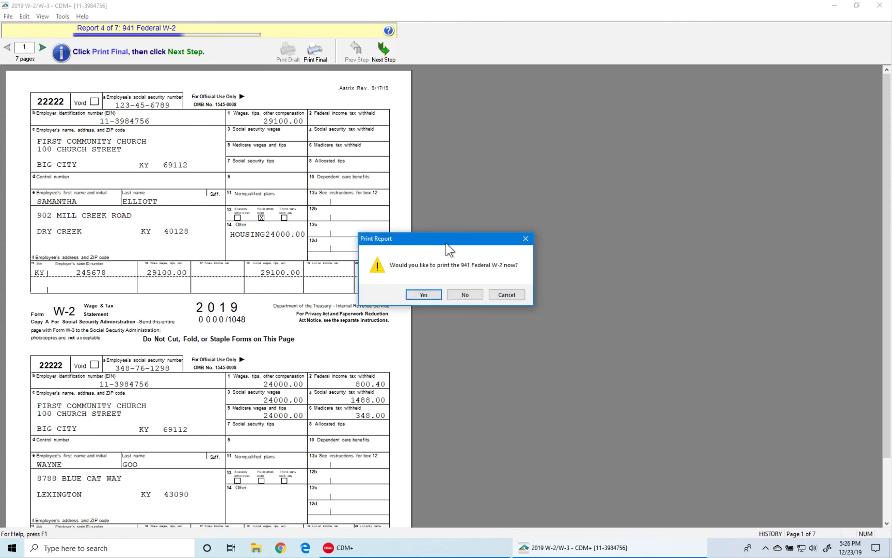
click(423, 294)
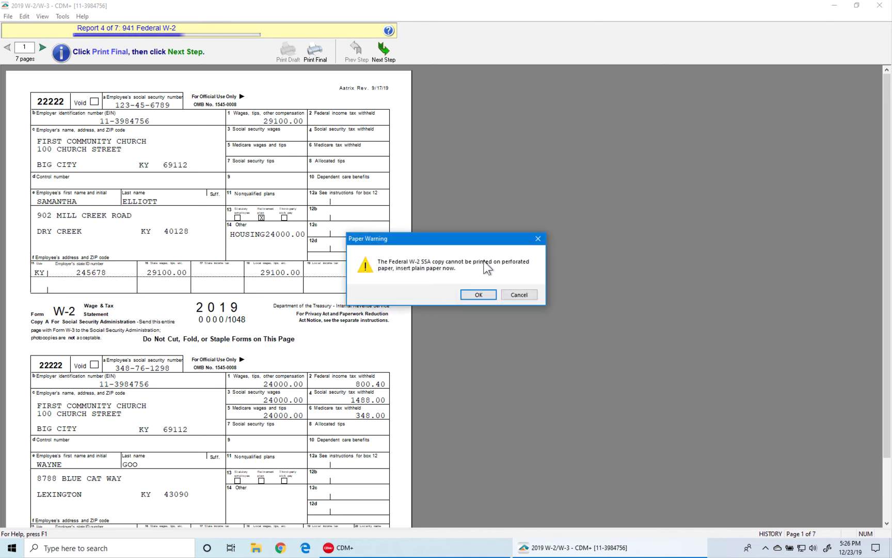
click(478, 295)
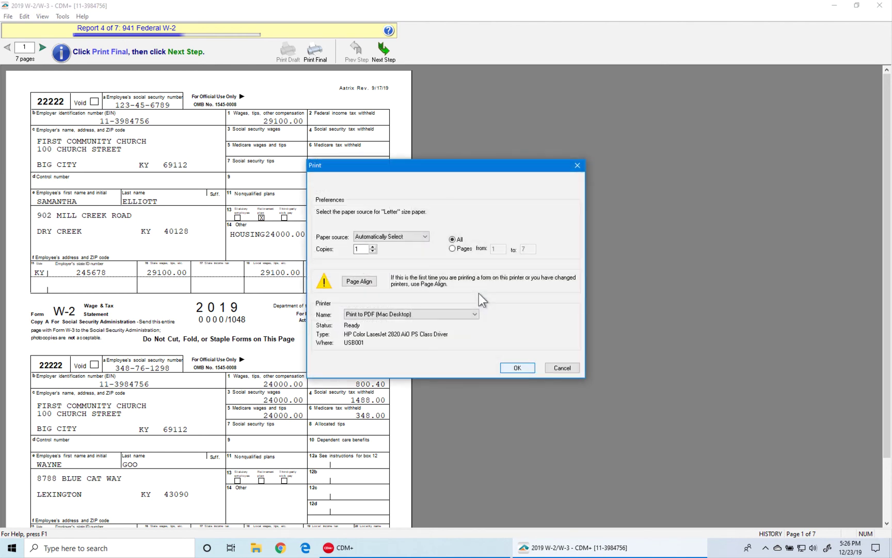
click(563, 367)
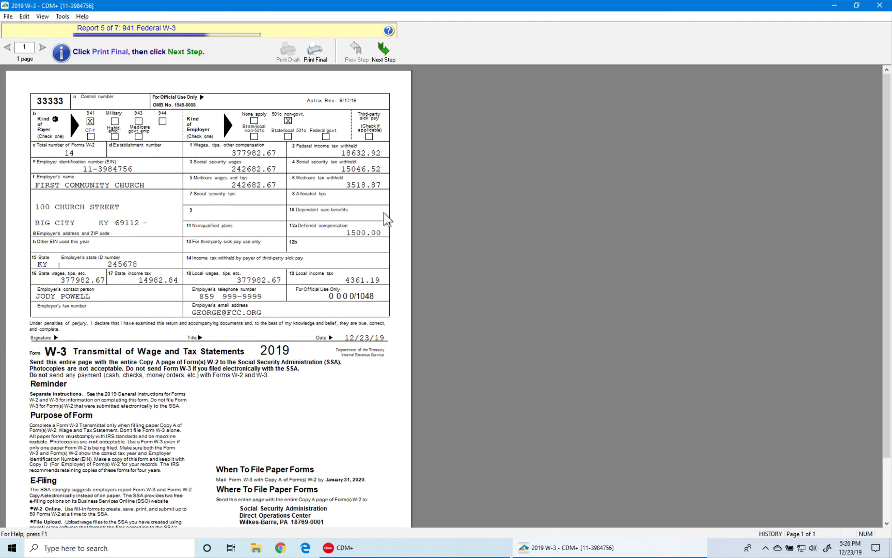
- Start and cancel the W-3 final print, then advance to the Kentucky K-5 report
scroll(293, 228, down, 1)
scroll(292, 228, up, 1)
click(314, 50)
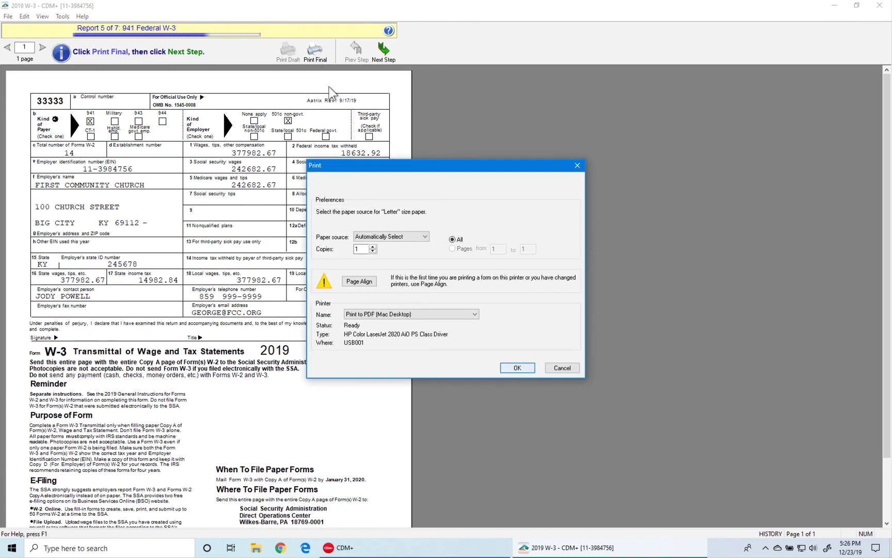
click(564, 368)
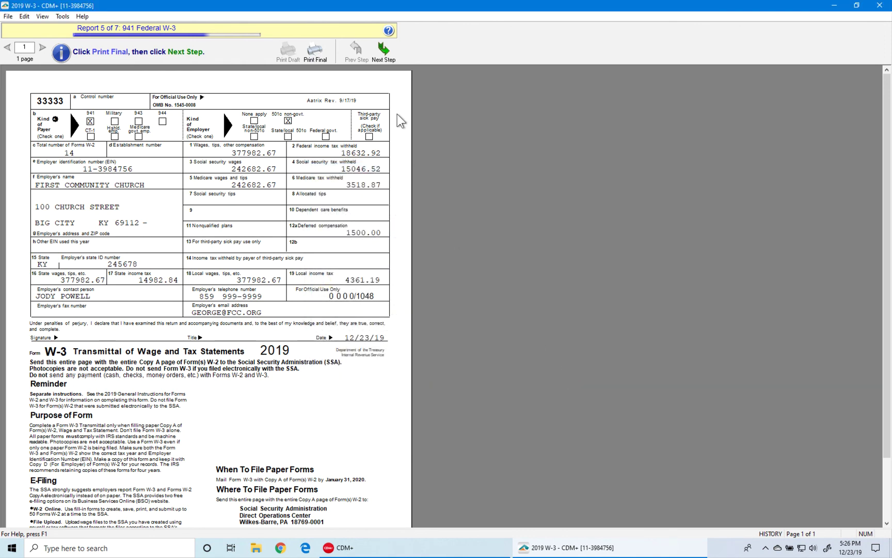
click(385, 52)
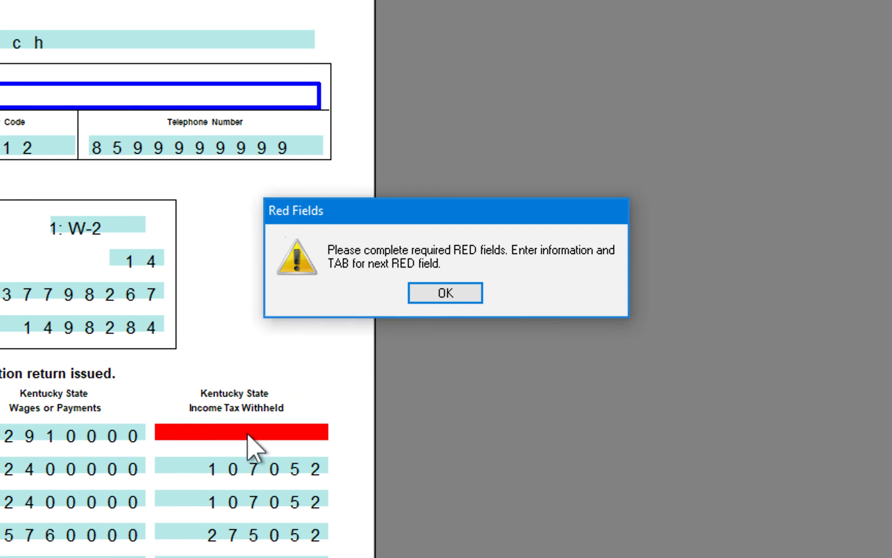
- Enter .000 Kentucky income tax withheld for the first employee and agree the K-5 is verified
click(445, 293)
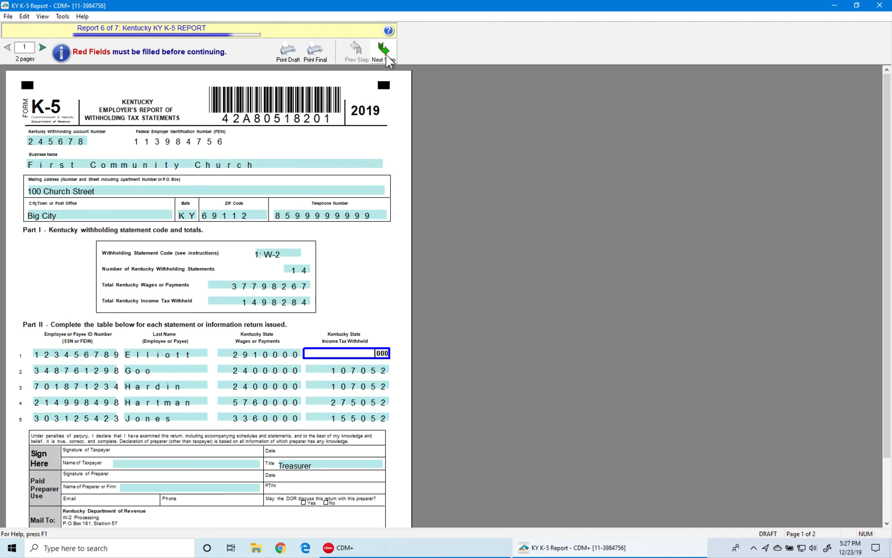
click(386, 54)
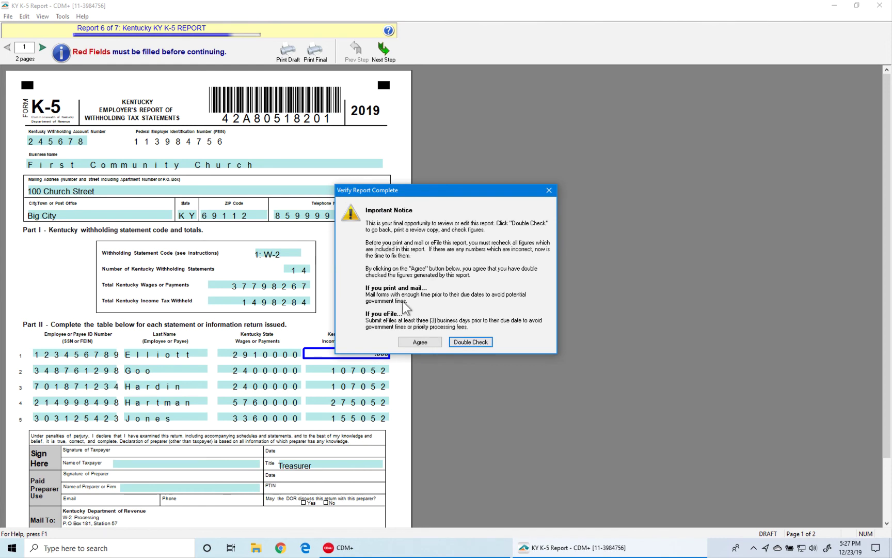
click(419, 342)
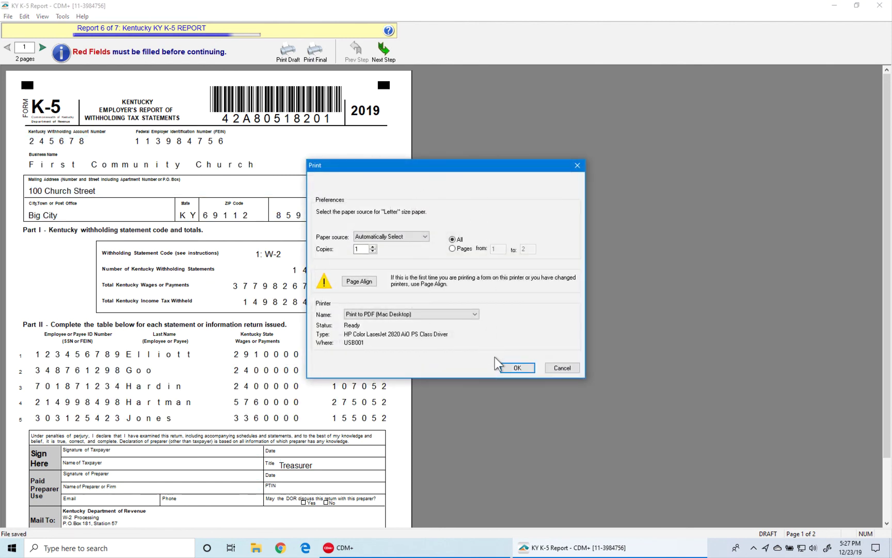
- Cancel the K-5 and W-2 Notice final prints and finish the seven-report sequence
click(558, 367)
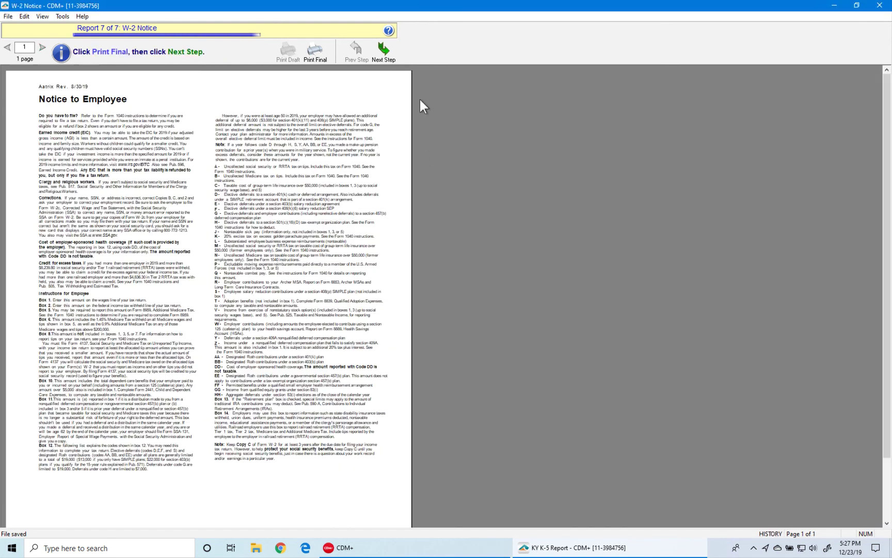
click(316, 52)
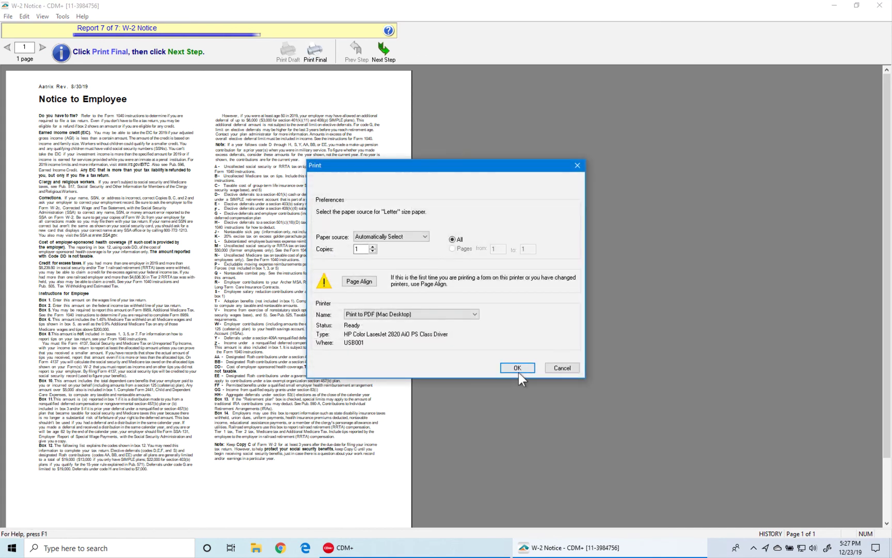
click(563, 367)
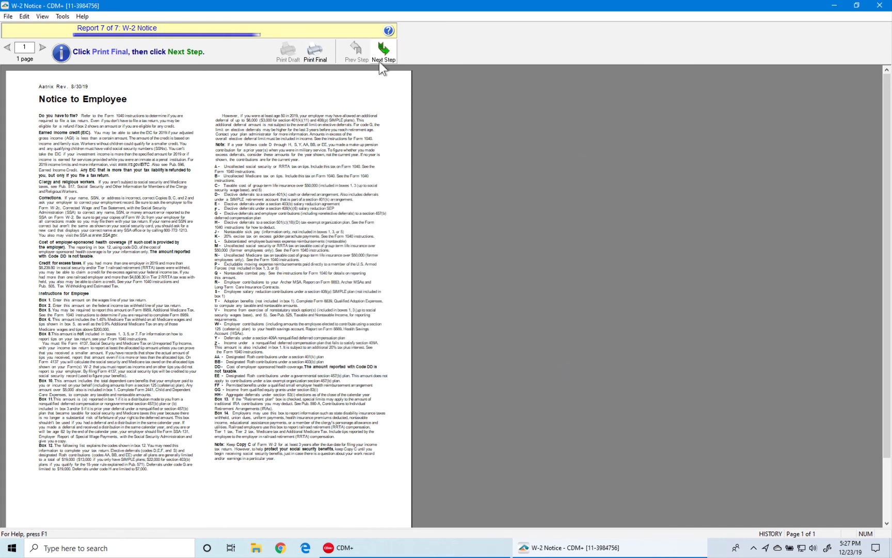
click(380, 55)
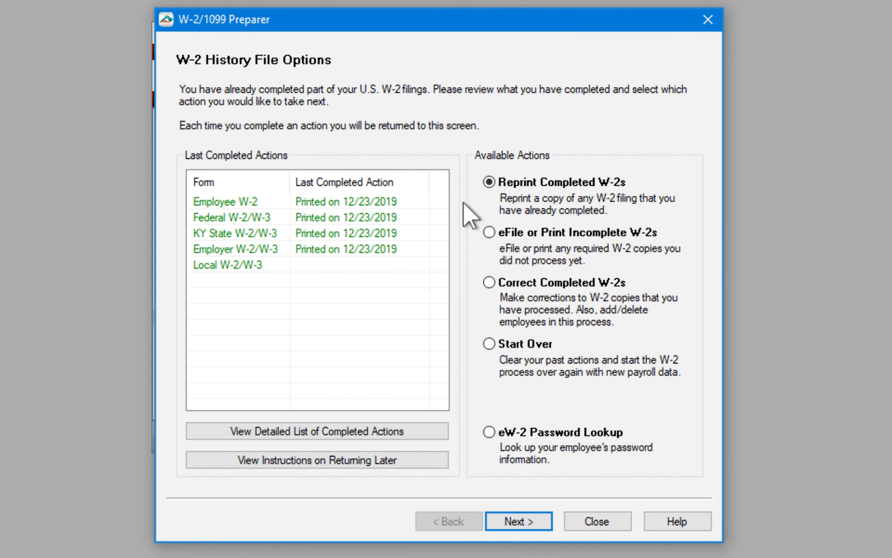
- Close W-2 History File Options, then select the 2019 W-2/W-3 record in History and choose Edit
click(592, 520)
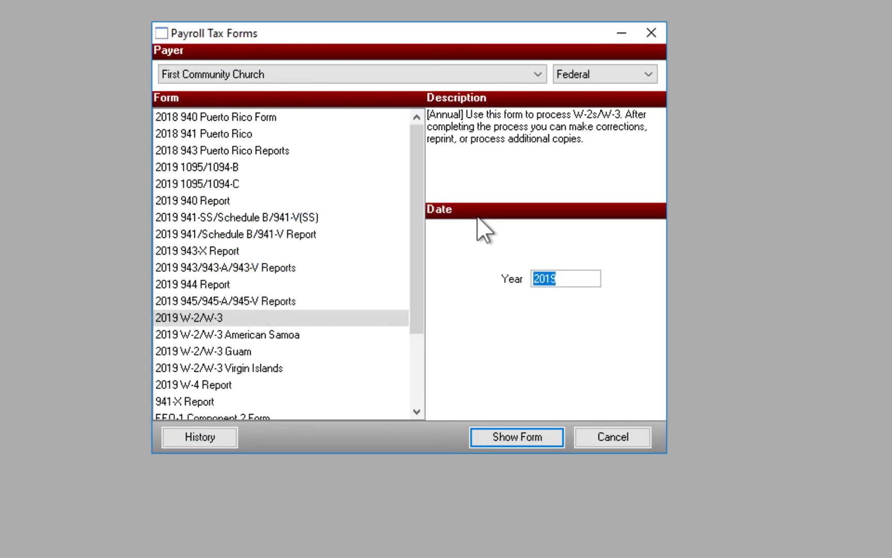
click(203, 437)
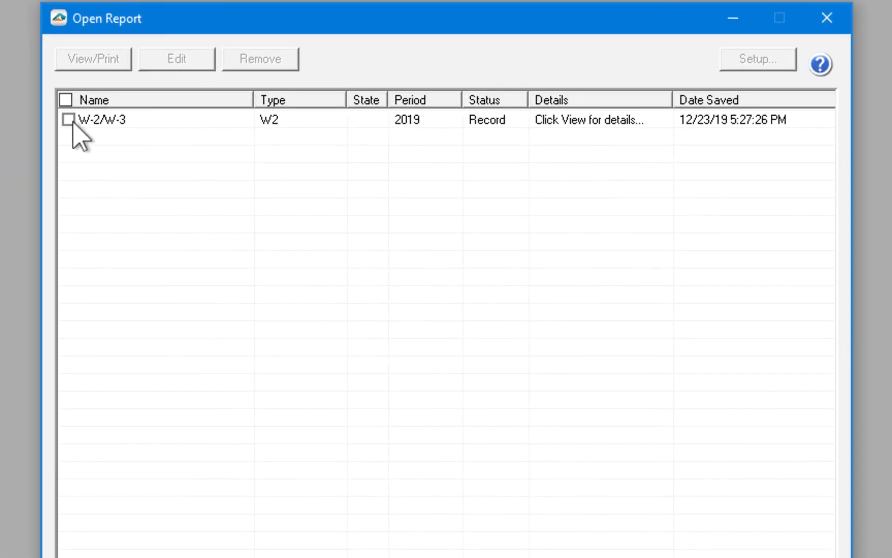
click(243, 170)
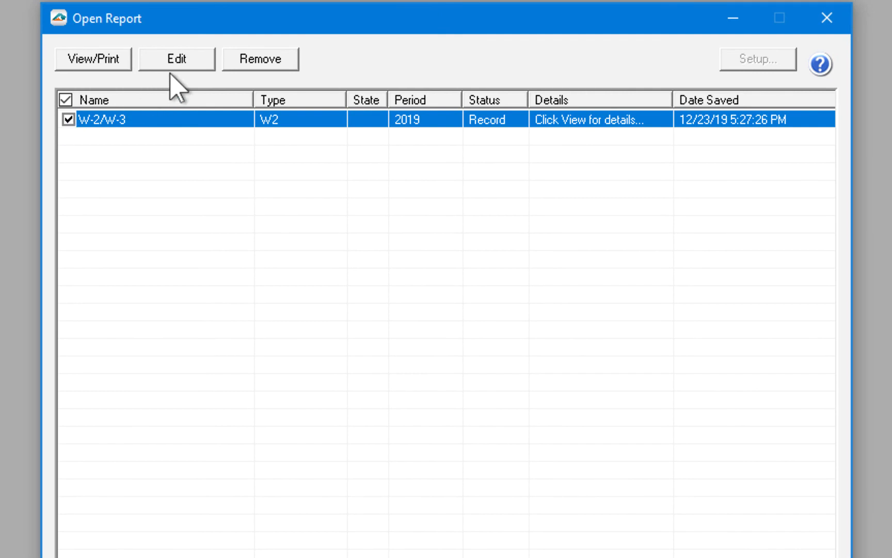
click(178, 59)
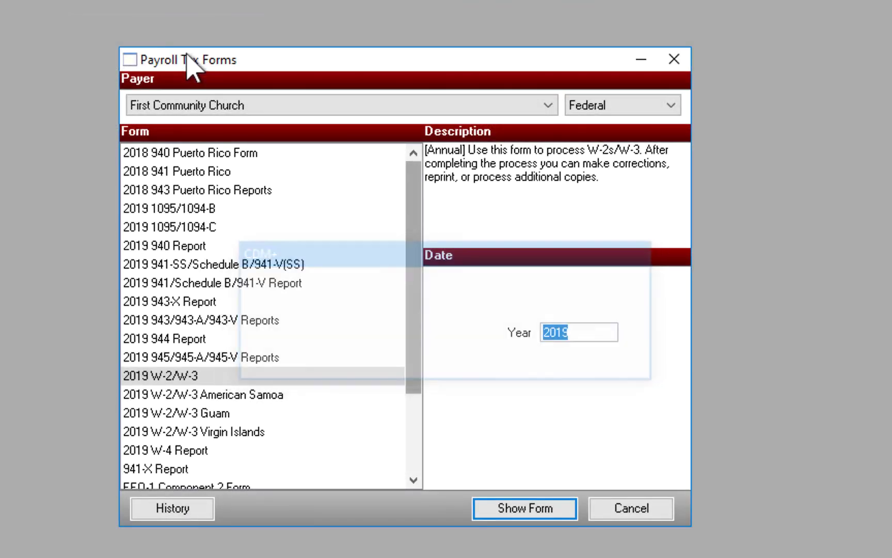